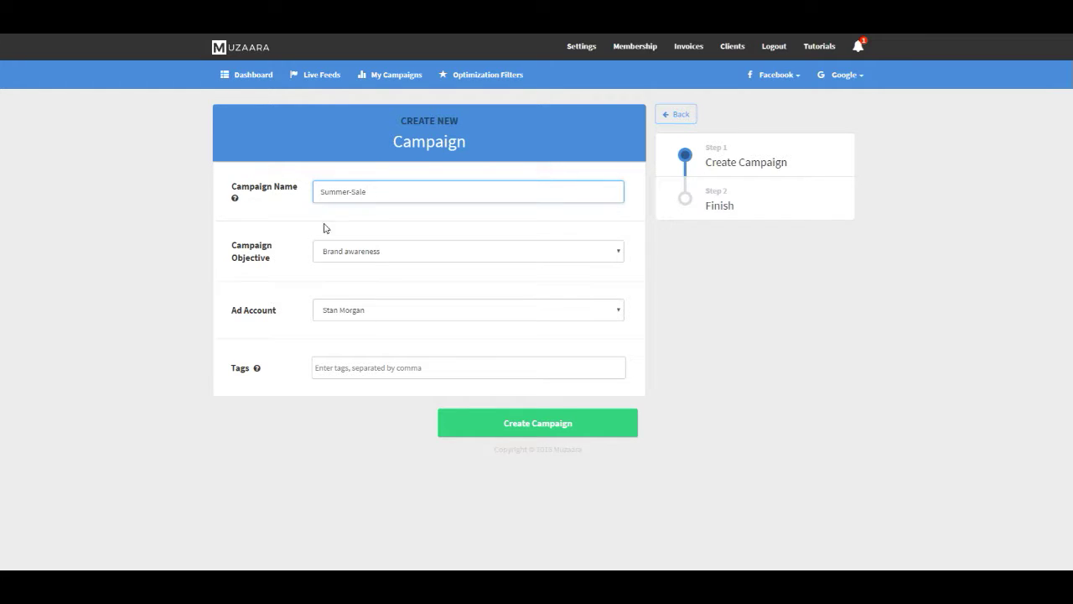
Set the Summer-Sale campaign's objective to Conversions, add the tags summer and sale, and create the campaign.
click(375, 256)
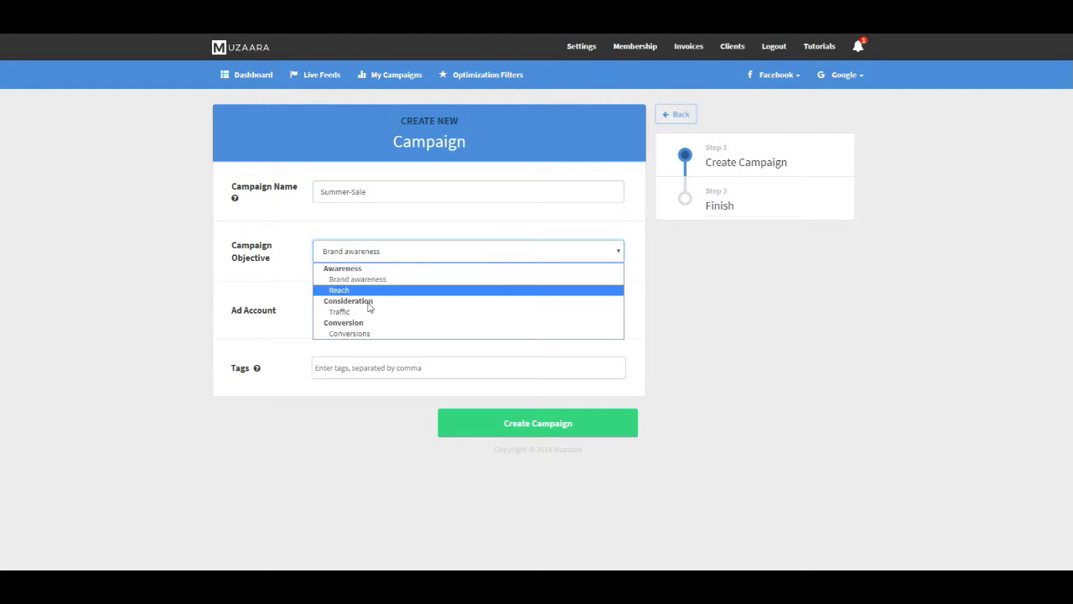
click(364, 334)
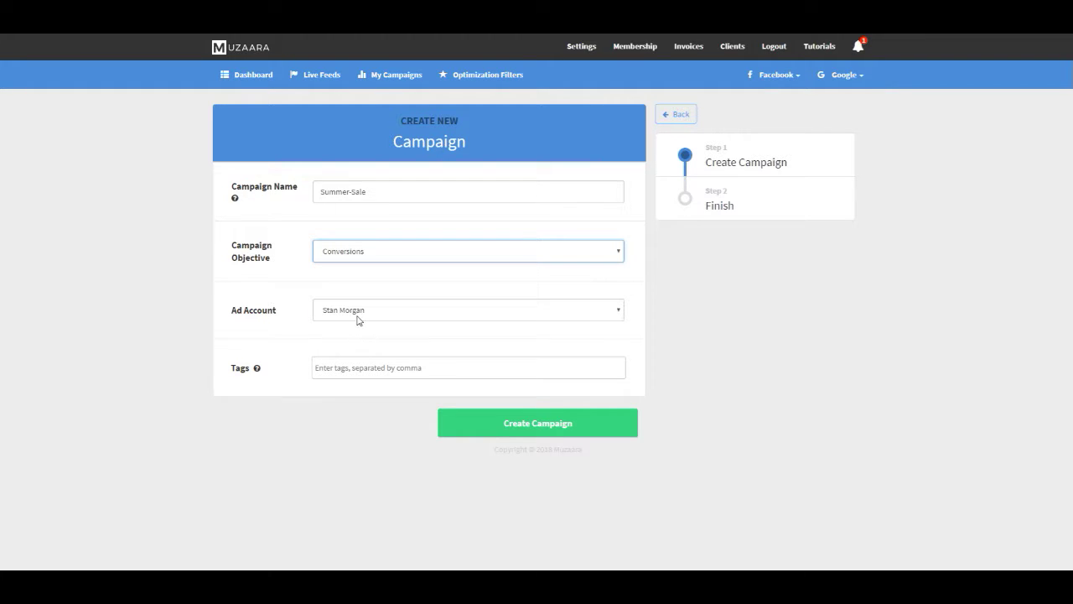
click(344, 369)
text(s)
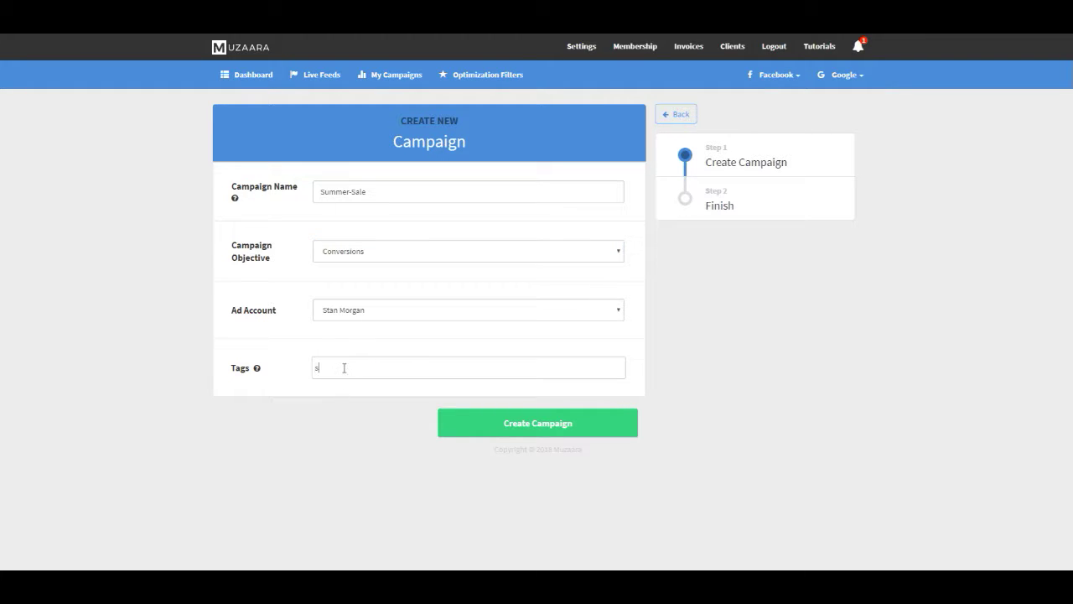
text(ummer,sale,)
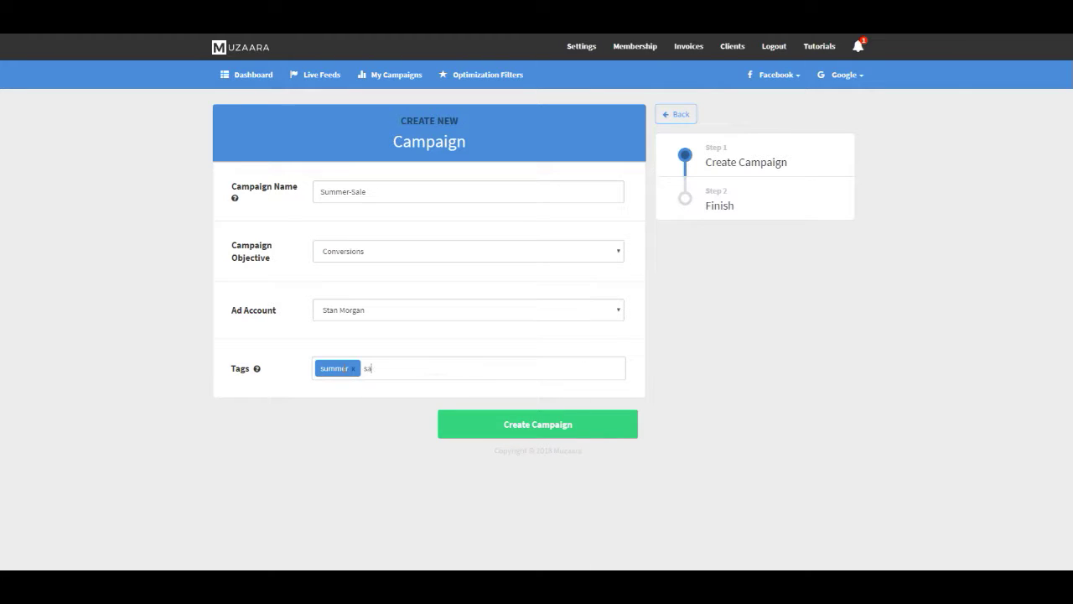
click(530, 428)
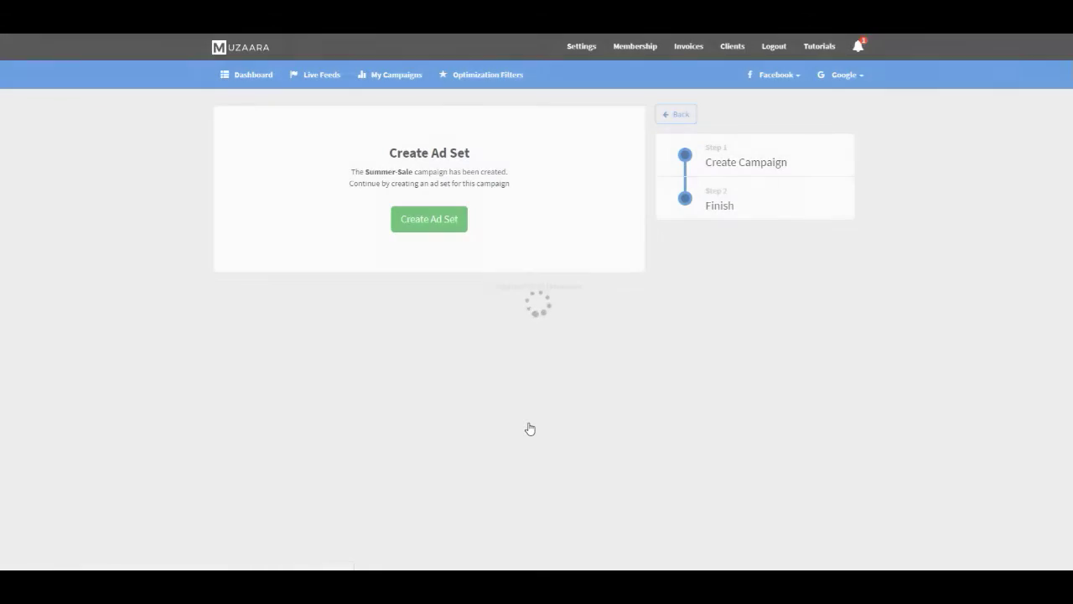
Start an ad set for the new campaign, named Free-Shipping-Sale, with Kids Watch Mart as its business page.
click(431, 221)
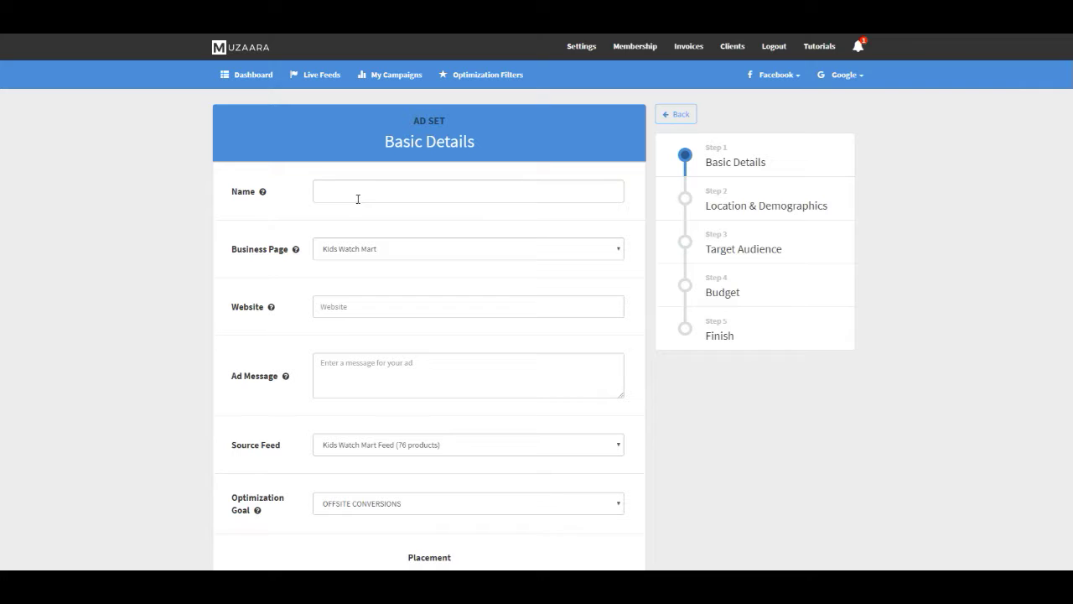
click(356, 195)
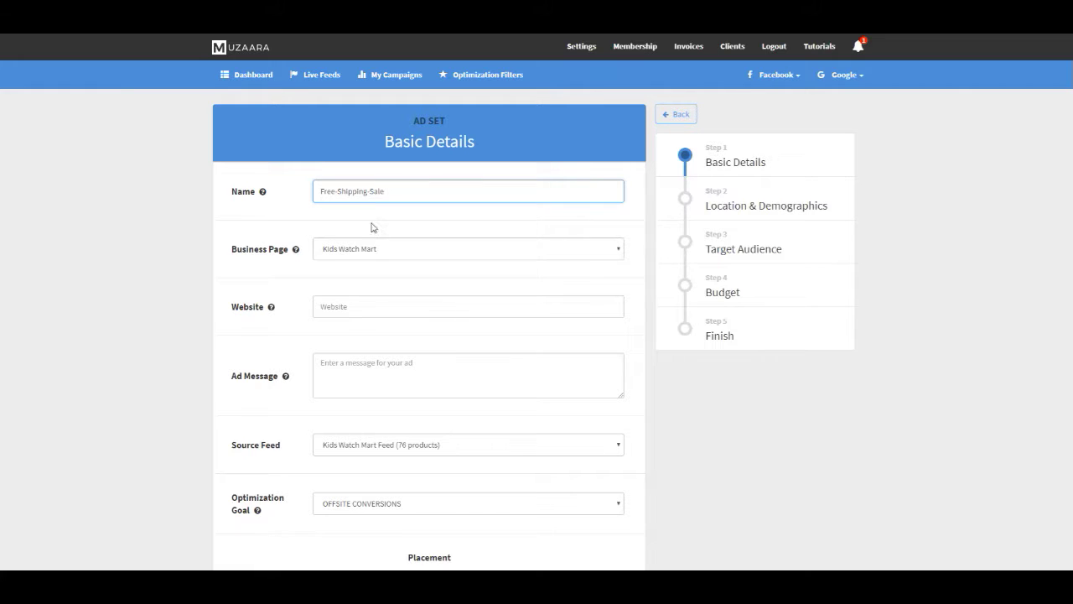
click(362, 255)
click(361, 267)
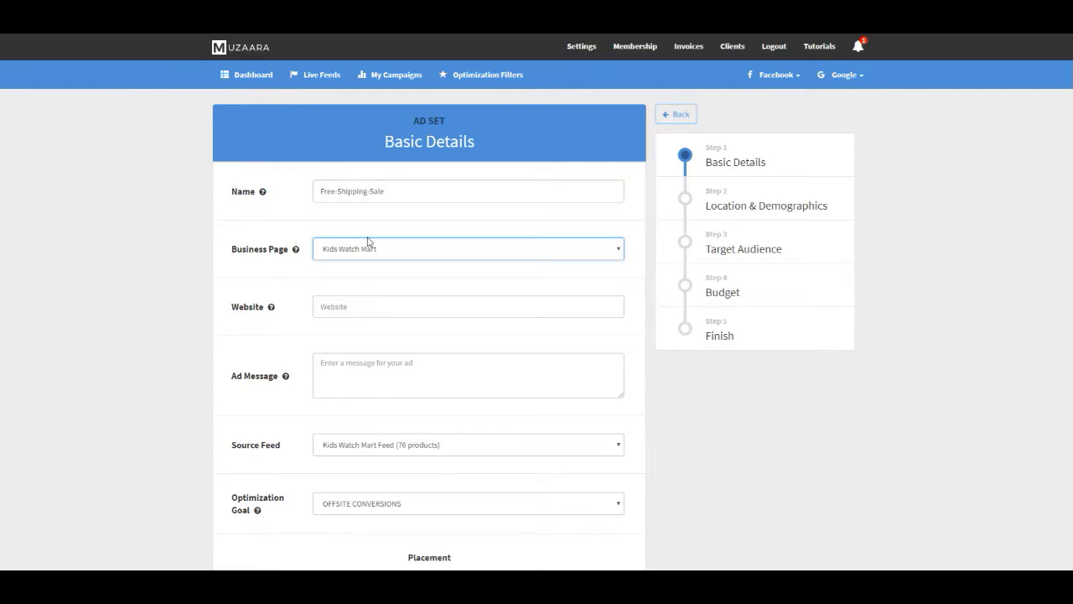
click(329, 306)
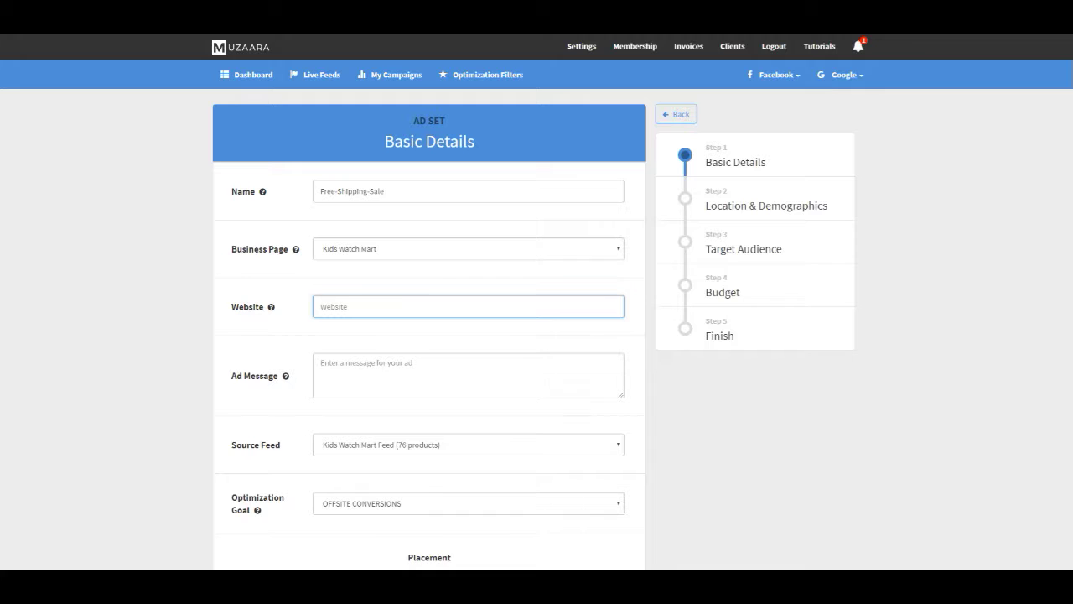
click(325, 311)
text(https://kidswatchmart.com)
click(339, 363)
text(Su)
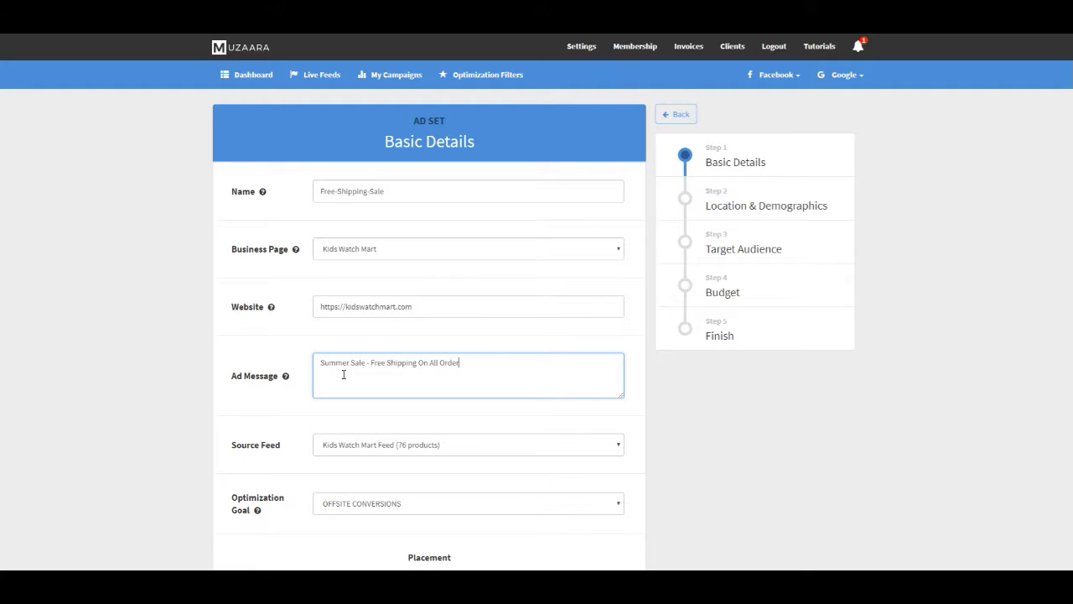
Choose Kids Watch Mart Feed as the source feed and set the optimization goal to LINK CLICKS.
scroll(305, 410, down, 2)
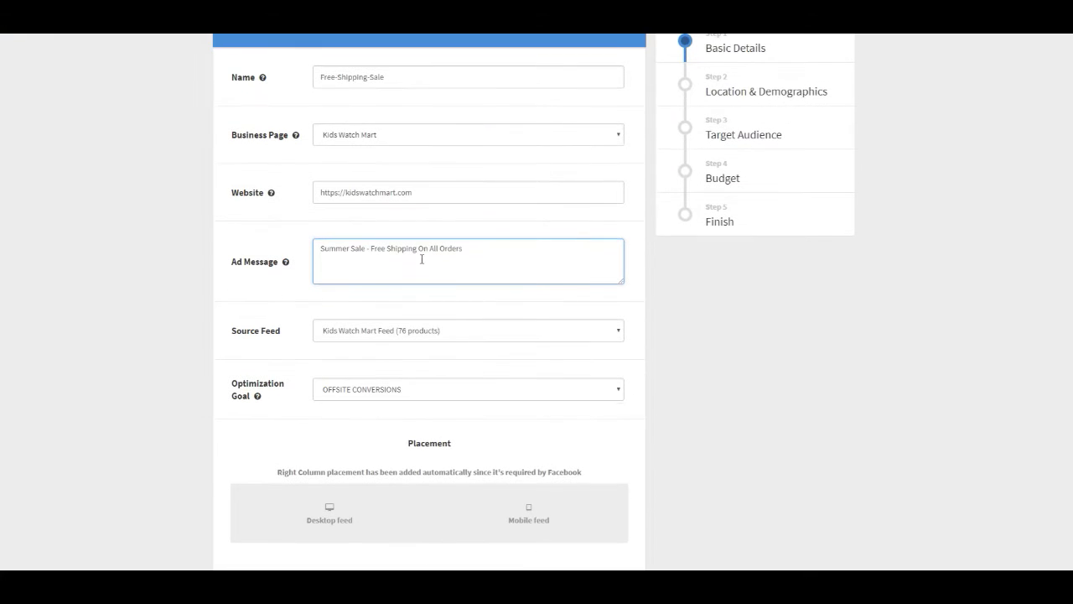
click(379, 335)
click(377, 347)
scroll(279, 354, down, 1)
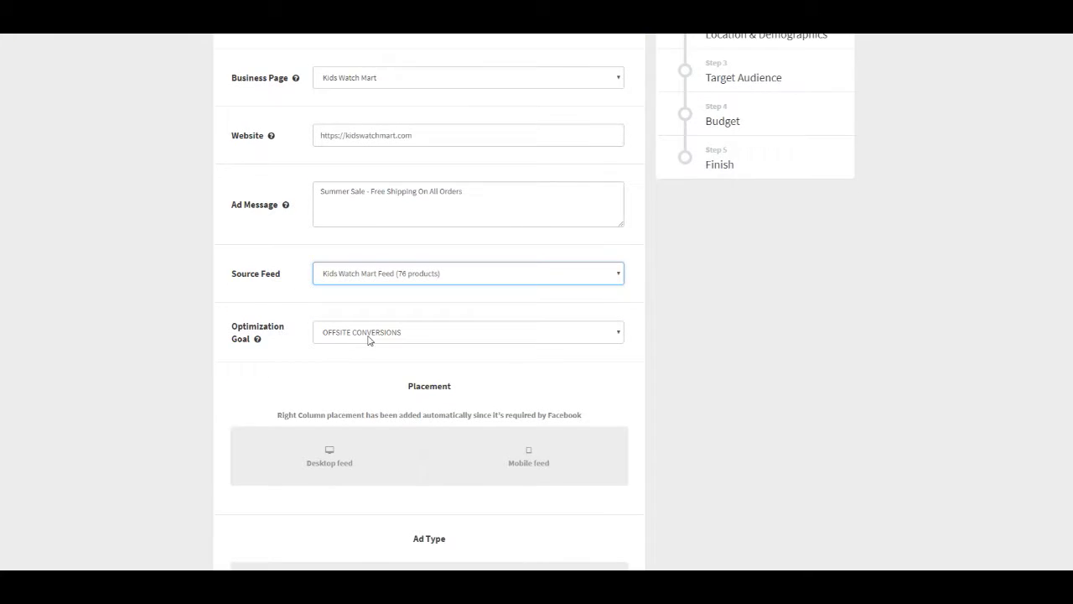
click(369, 335)
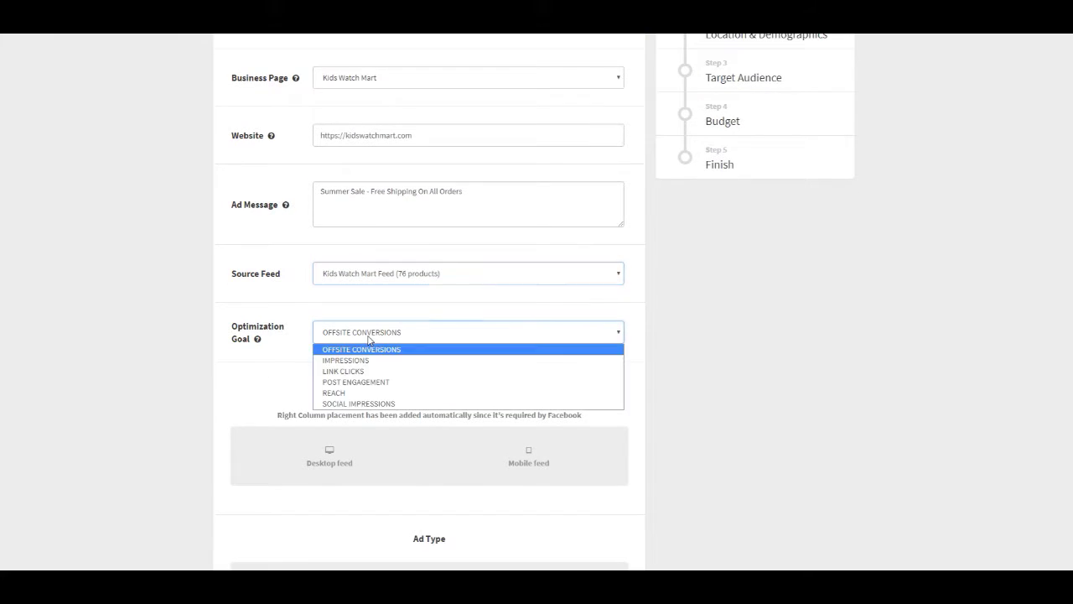
click(364, 371)
Enable desktop and mobile feed placement, choose the Call To Action ad type, and continue to Location & Demographics.
scroll(271, 377, down, 2)
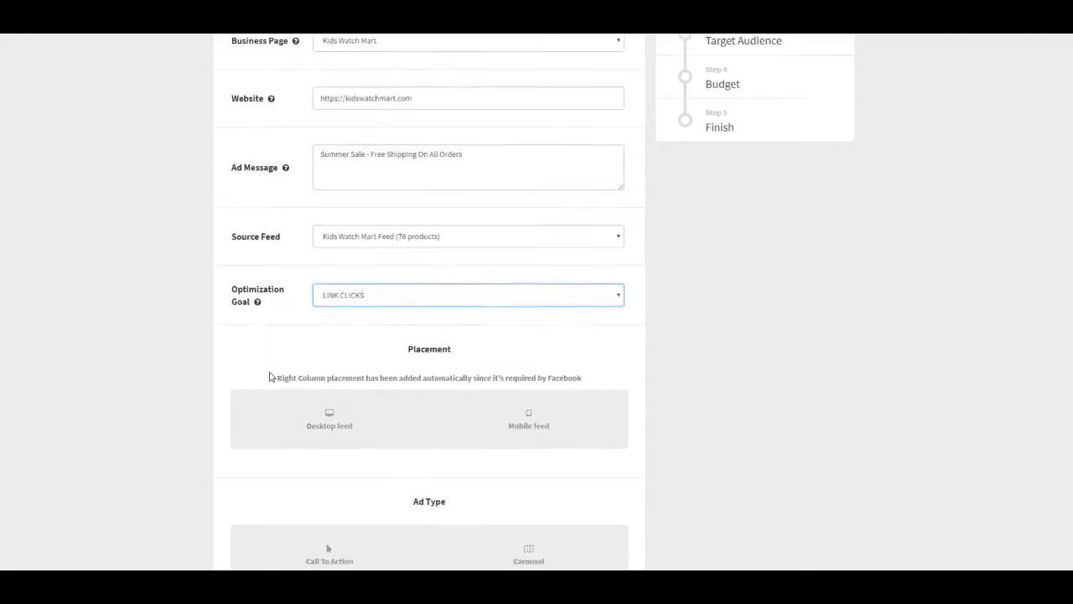
click(317, 346)
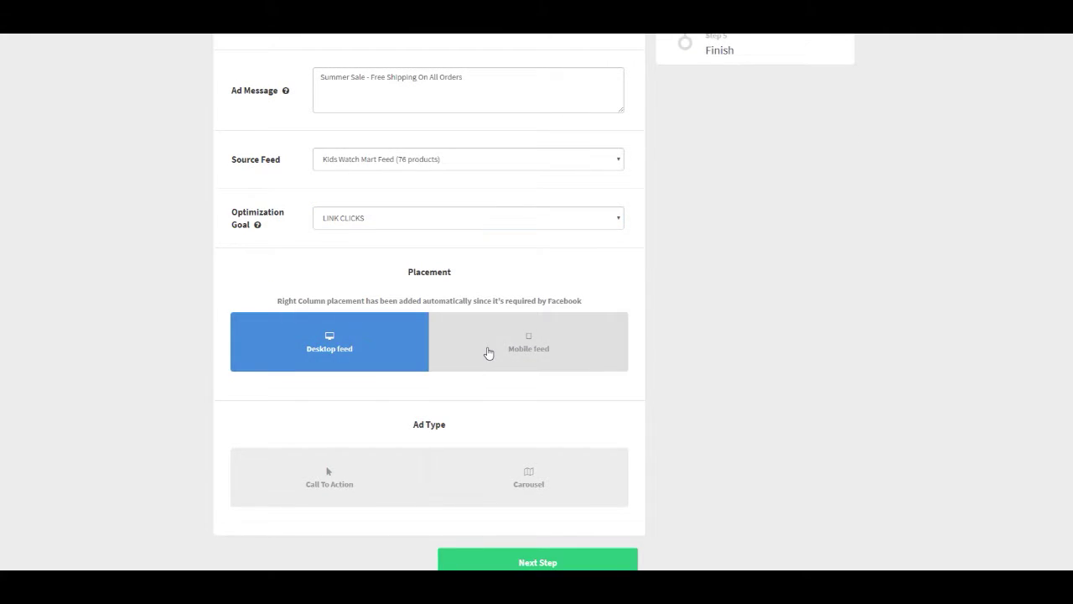
click(488, 353)
scroll(486, 358, down, 1)
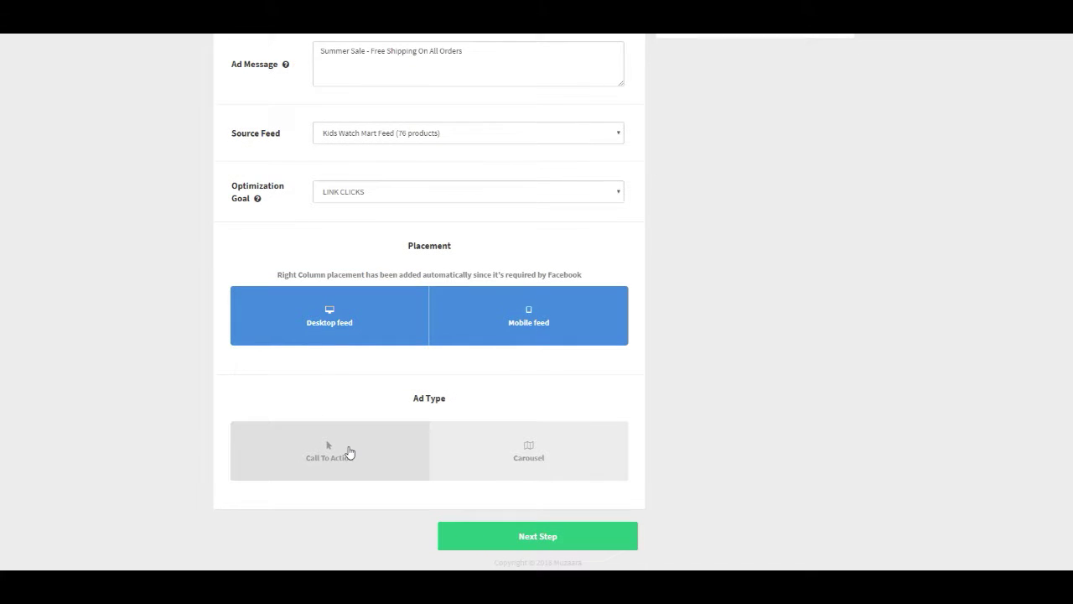
click(350, 453)
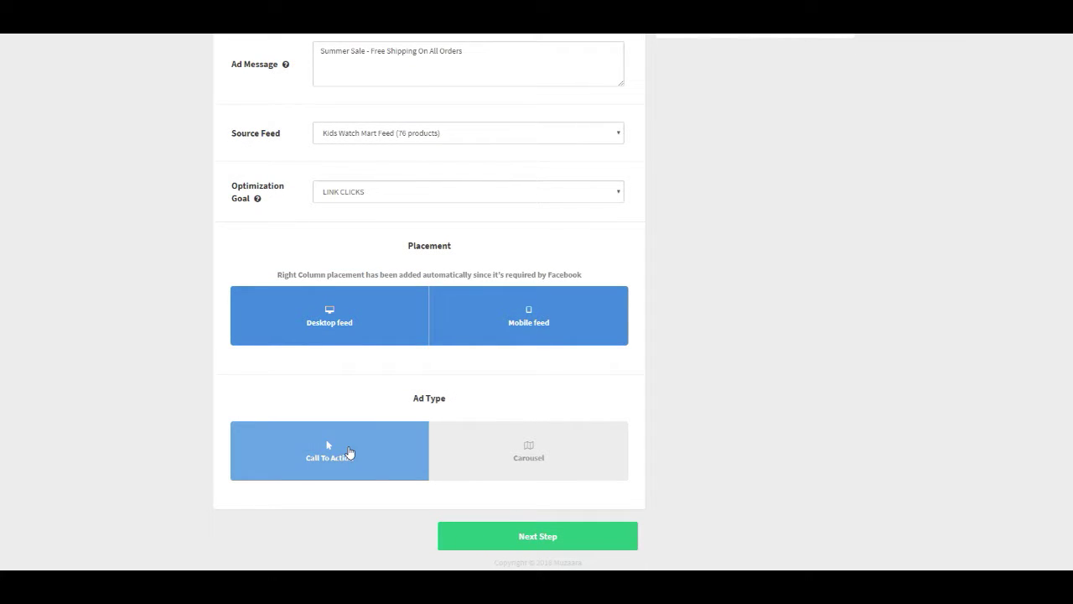
click(530, 538)
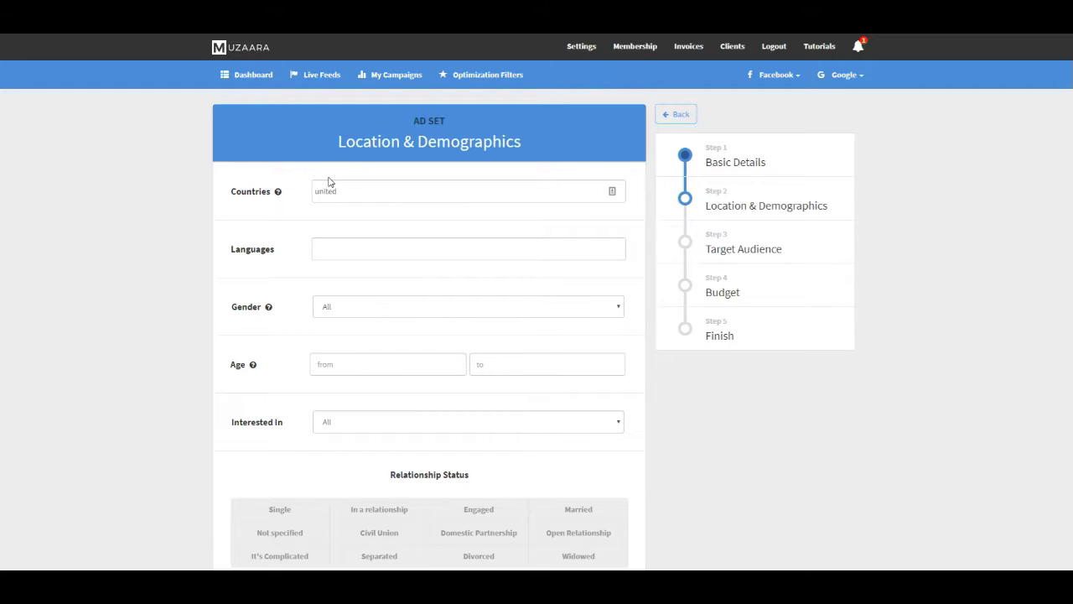
Target the United States and English (US) speakers, with an age range from 32 to 56.
click(357, 210)
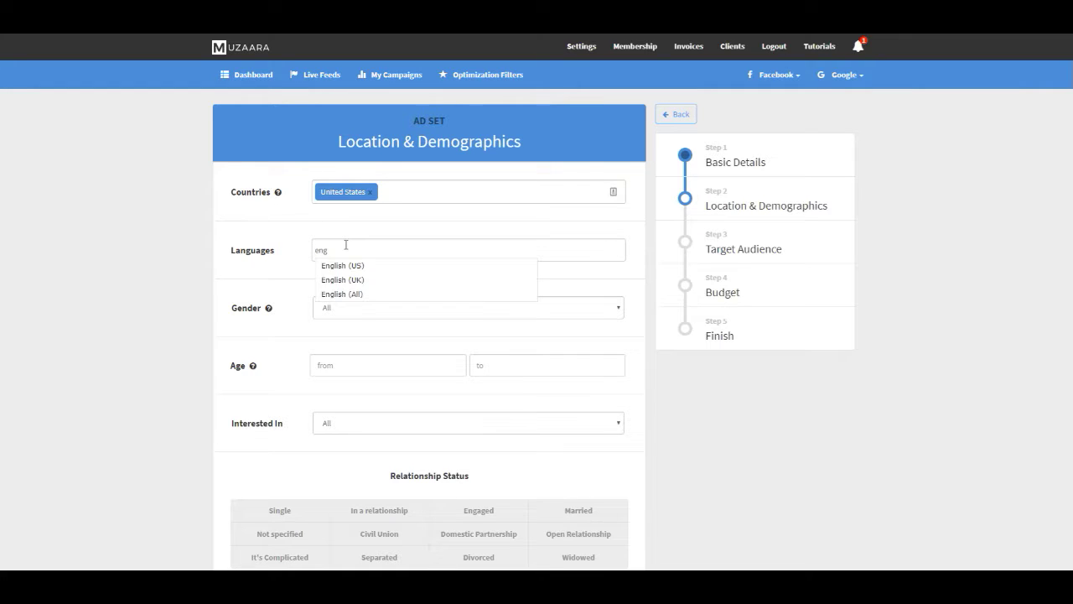
click(348, 270)
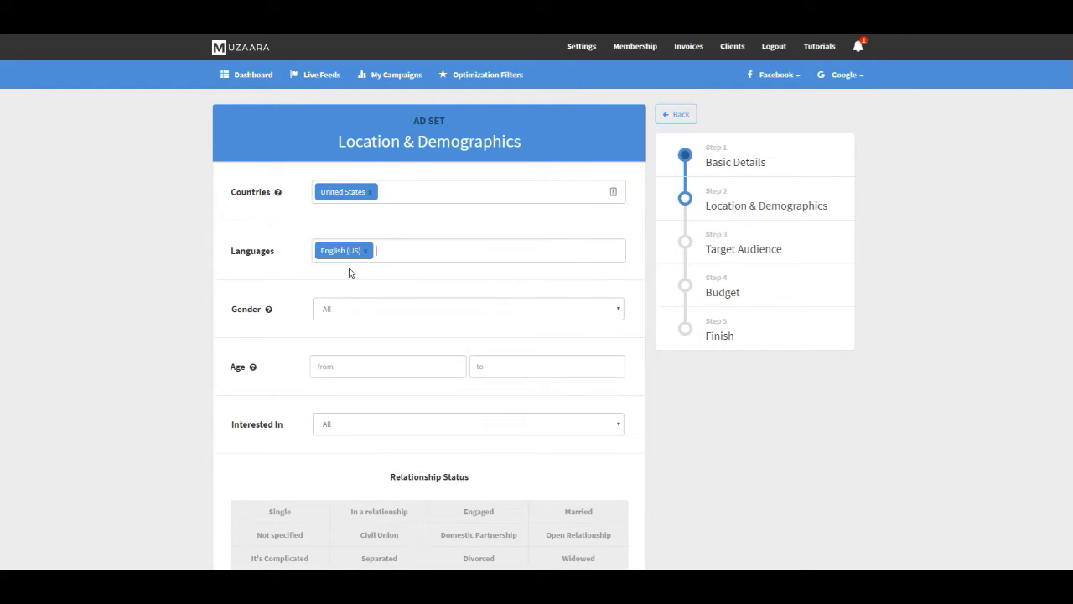
click(336, 365)
key(Tab)
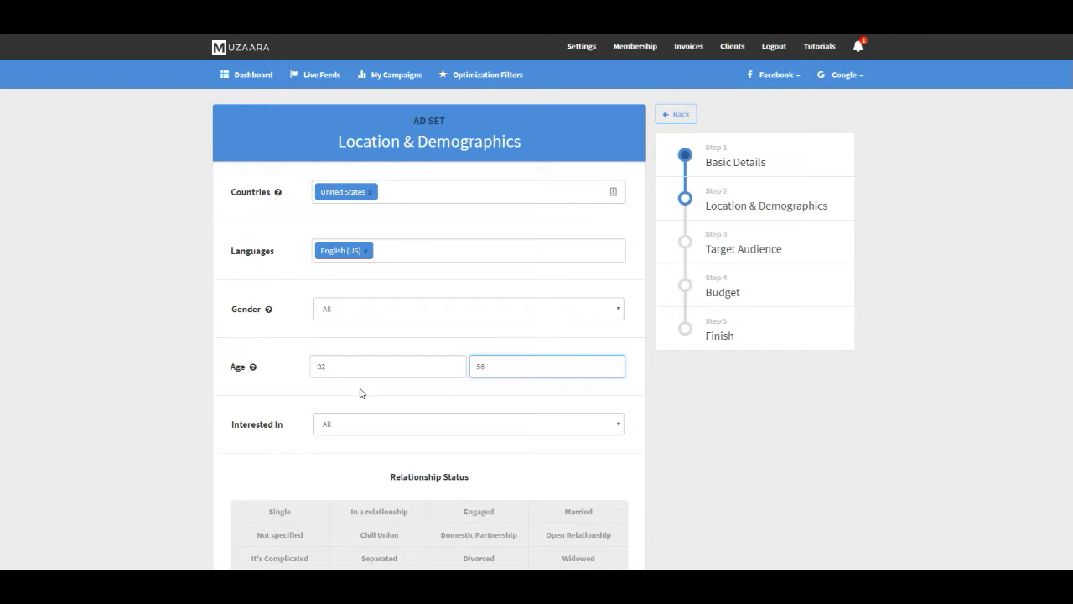
Select the relationship statuses Married, Not specified, Civil Union, Open Relationship, It's Complicated, In a relationship and Engaged.
scroll(361, 393, down, 2)
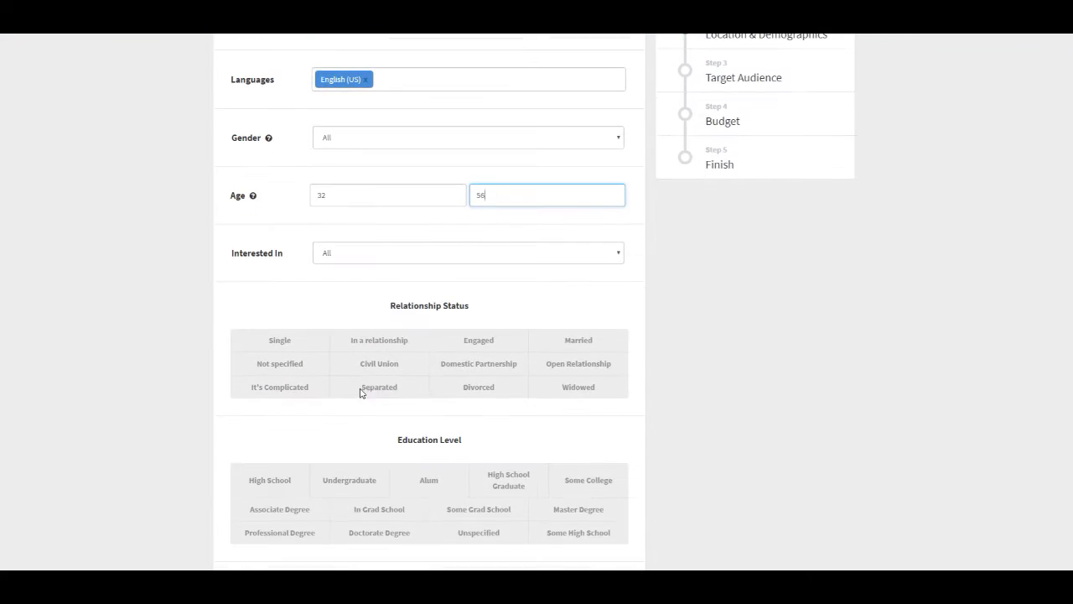
click(591, 344)
click(285, 370)
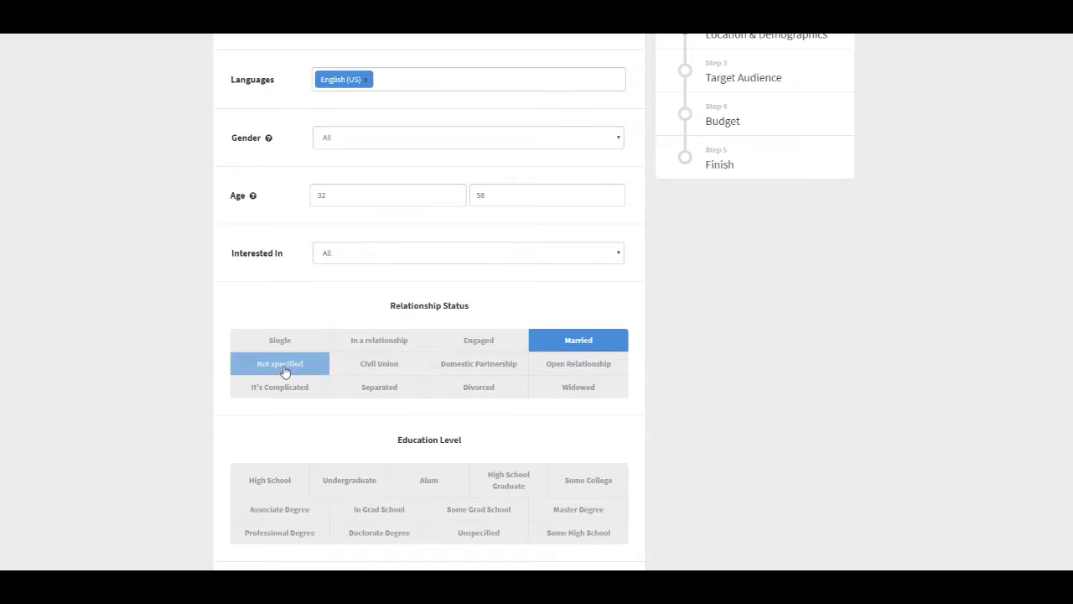
click(401, 369)
click(569, 367)
click(298, 393)
click(386, 342)
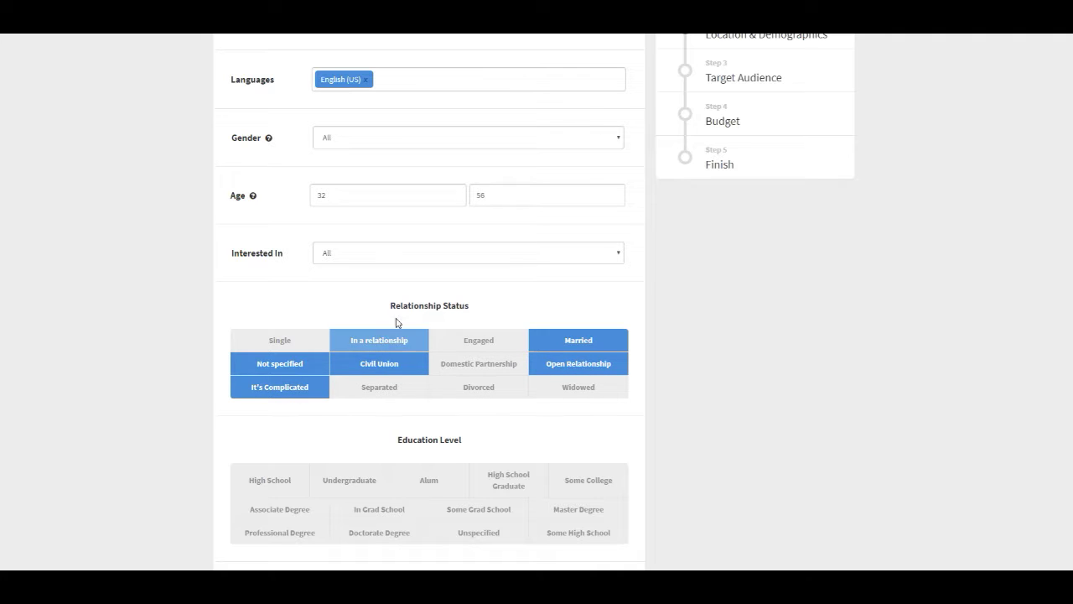
scroll(349, 305, down, 2)
click(483, 226)
Select the education levels Associate Degree, High School Graduate, Some College, Some Grad School, Professional Degree, Unspecified, High School and Undergraduate.
scroll(388, 268, down, 1)
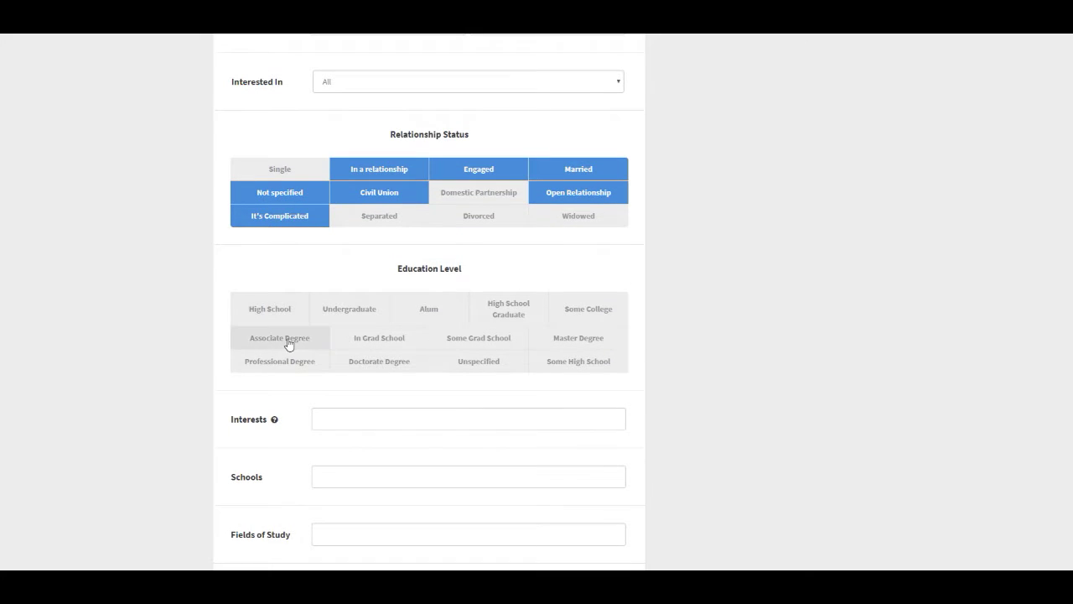
click(289, 344)
click(506, 310)
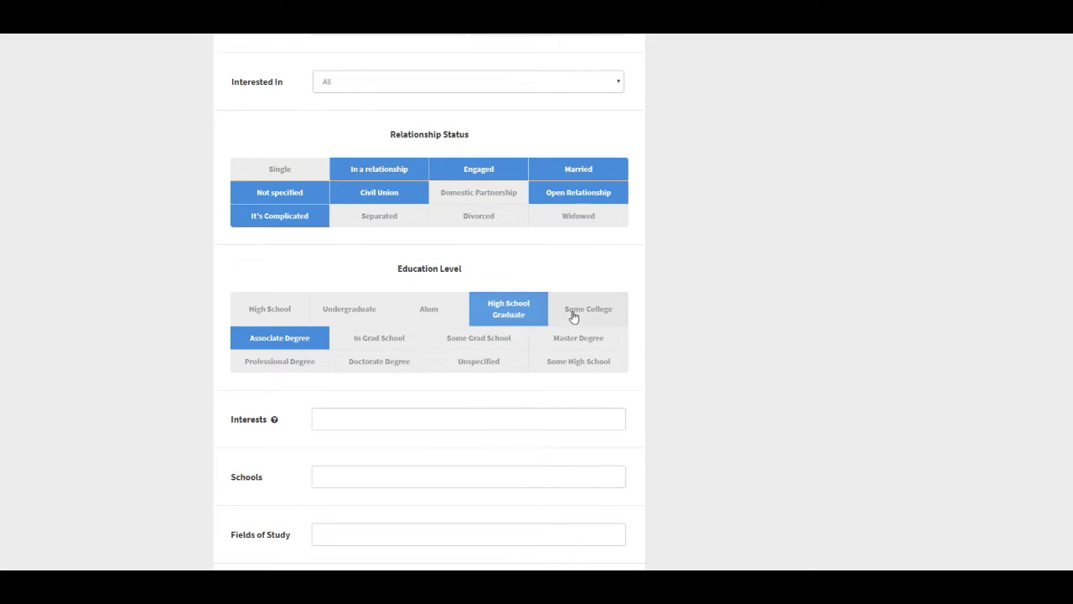
click(579, 312)
click(489, 341)
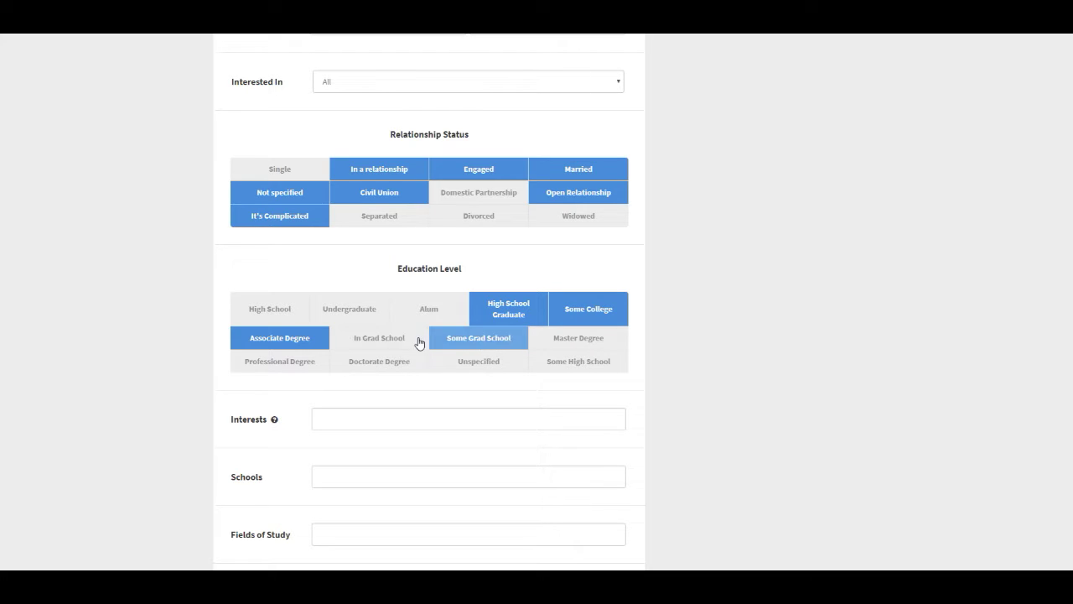
click(291, 367)
click(467, 366)
click(257, 307)
click(351, 311)
Add the interests Kids, Children's clothing and Toddler to the ad set's targeting.
scroll(445, 343, down, 1)
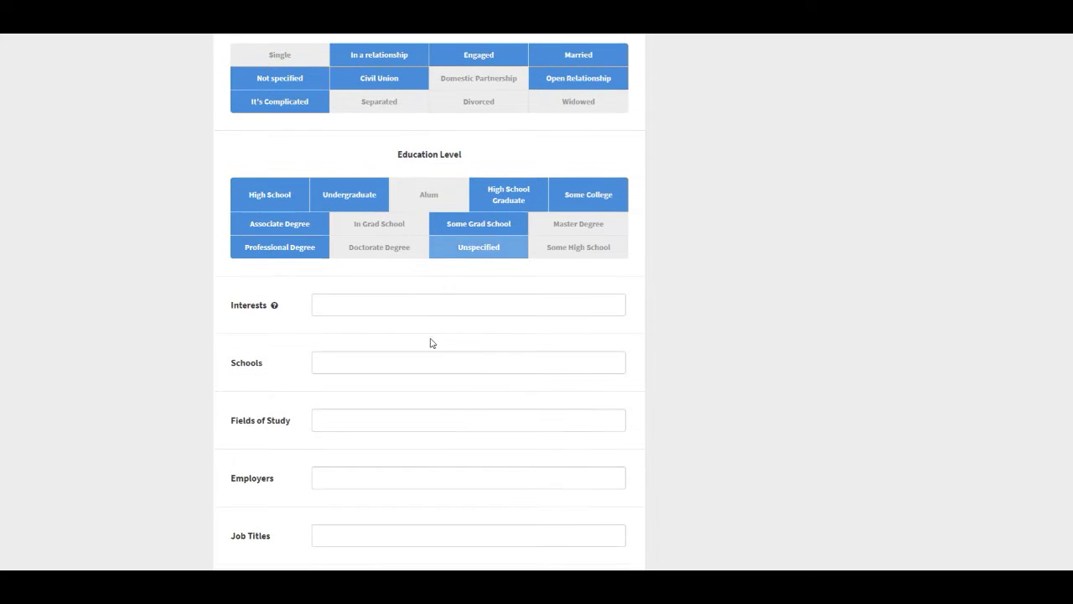
click(349, 311)
text(kids)
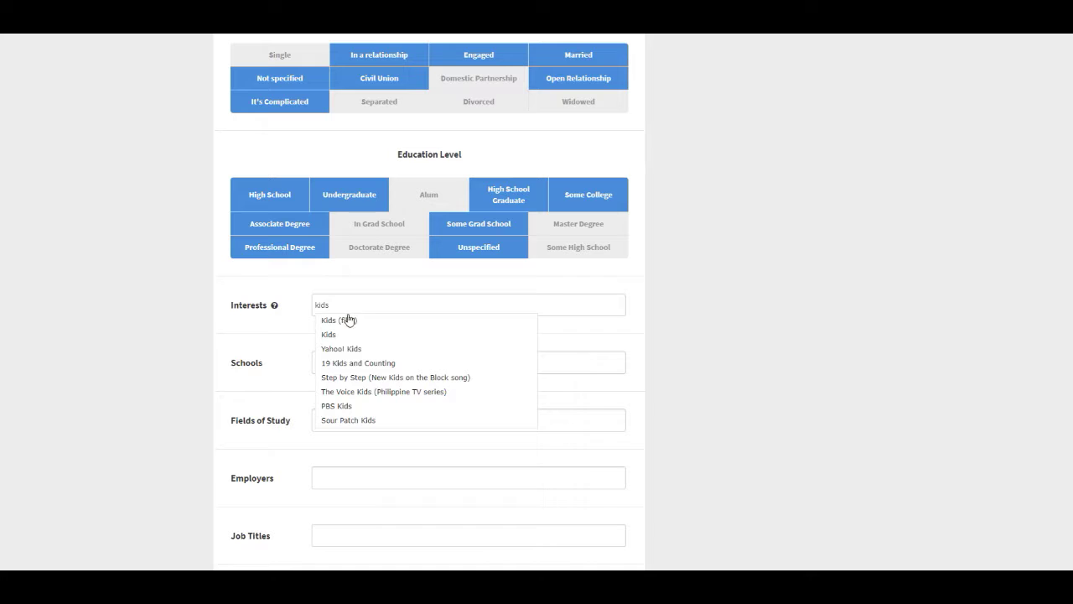
click(343, 334)
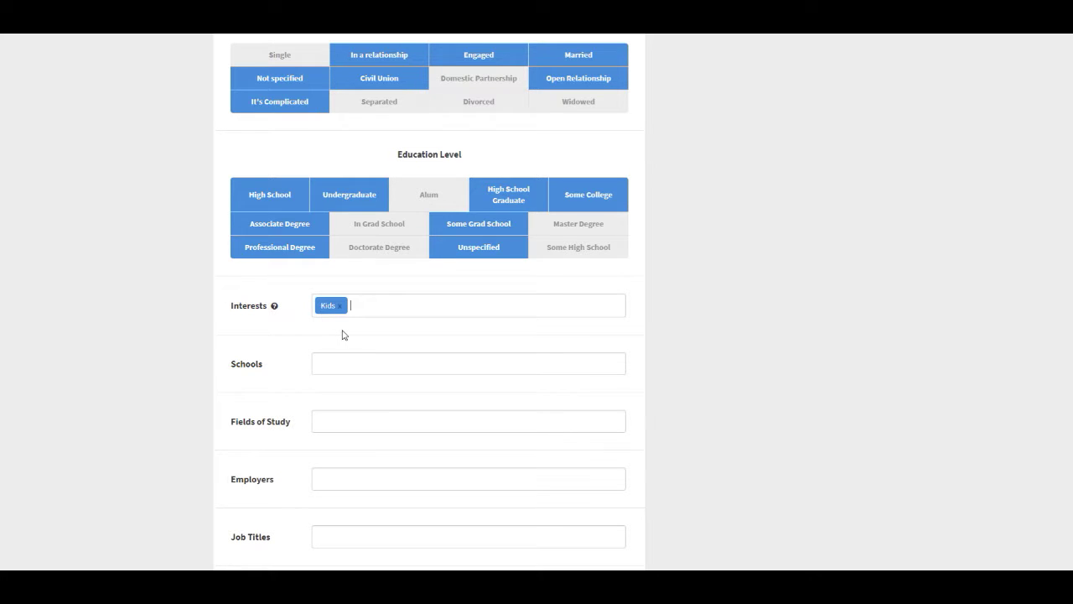
text(children)
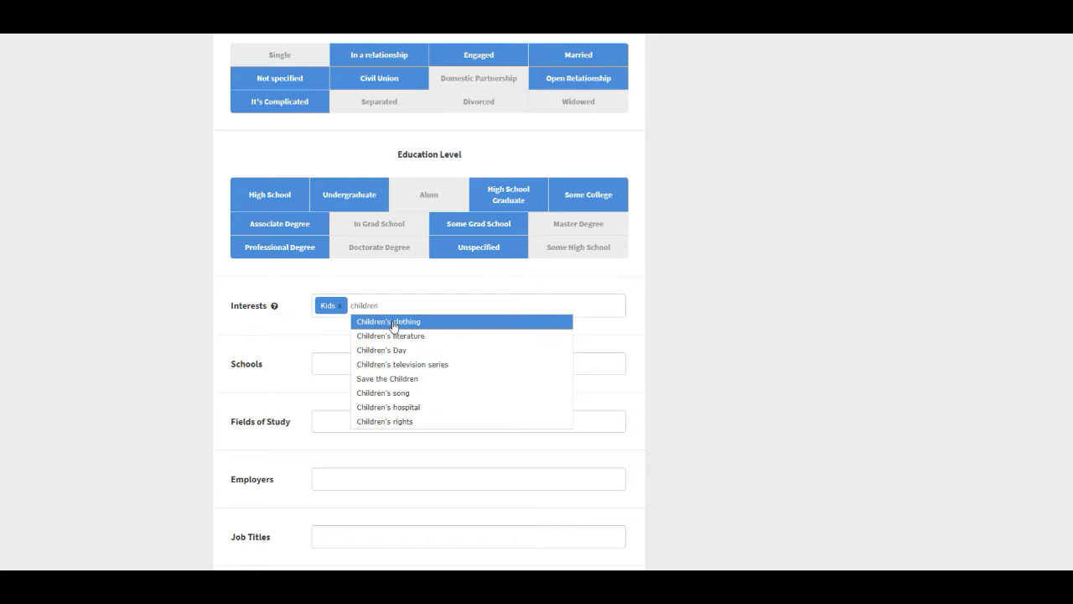
click(392, 323)
text(toddler)
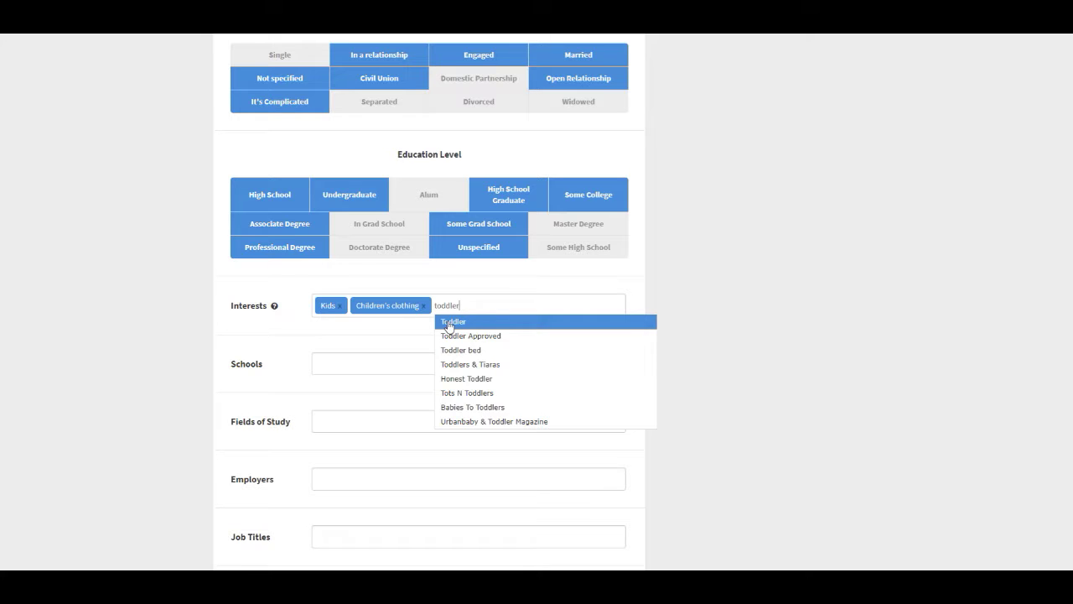
click(450, 323)
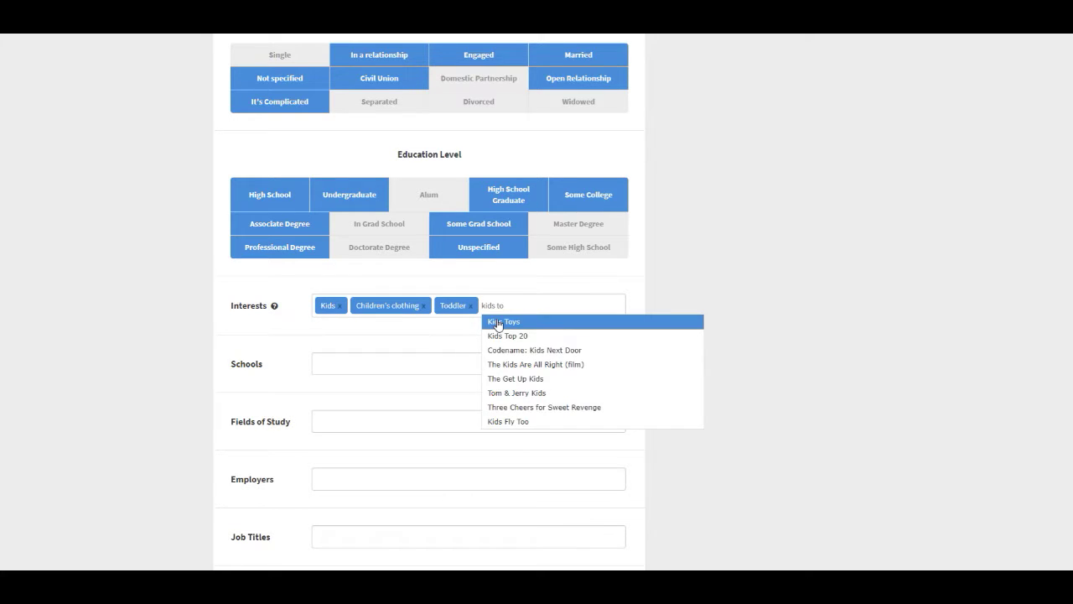
Add Kids Toys, Target Baby and Lil Bub to the targeted interests.
click(498, 322)
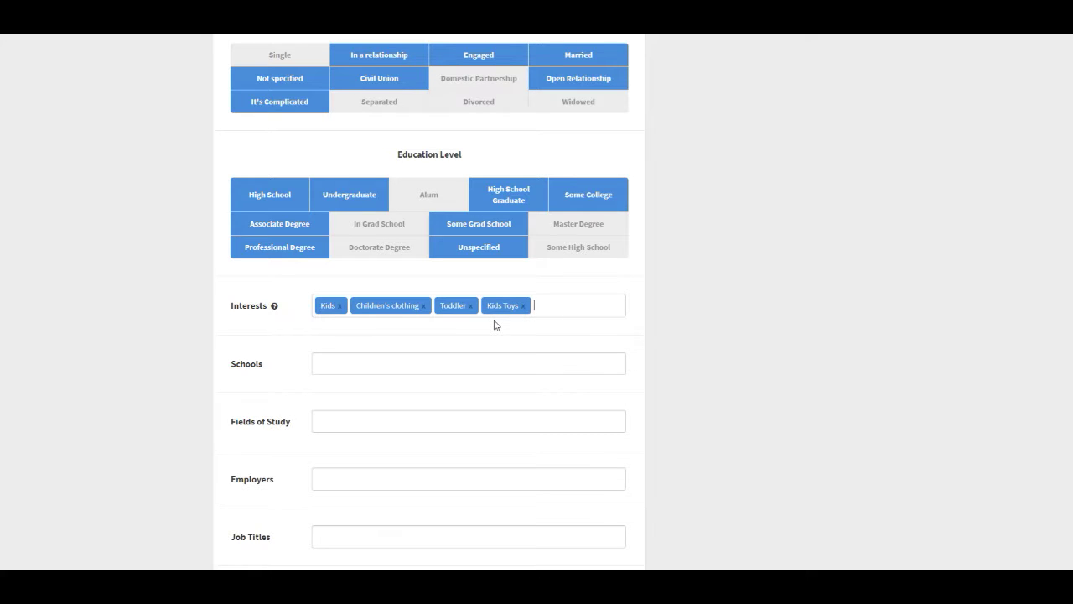
text(target)
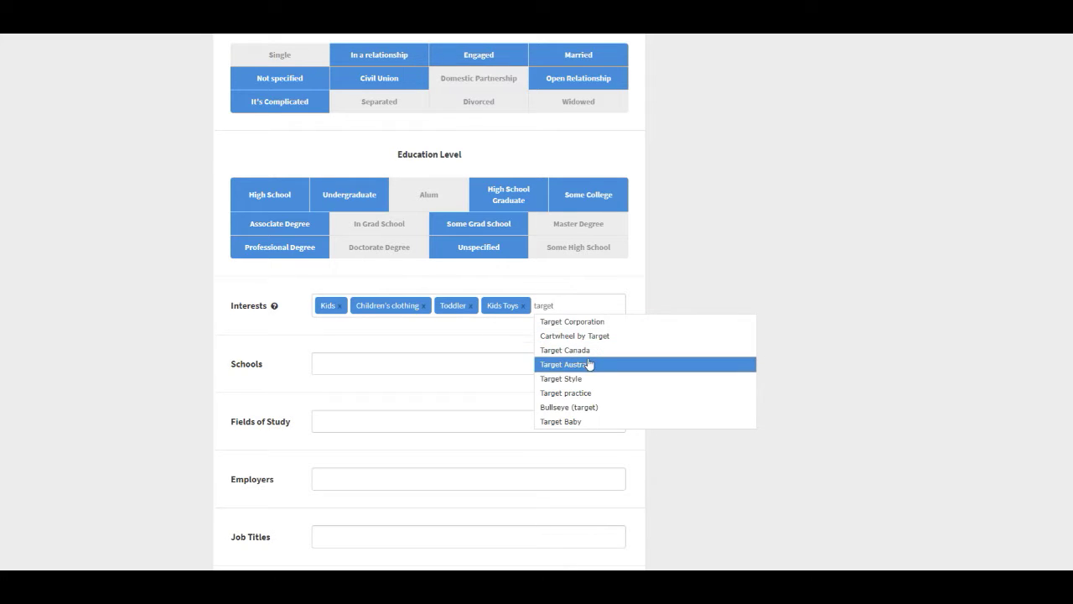
click(577, 421)
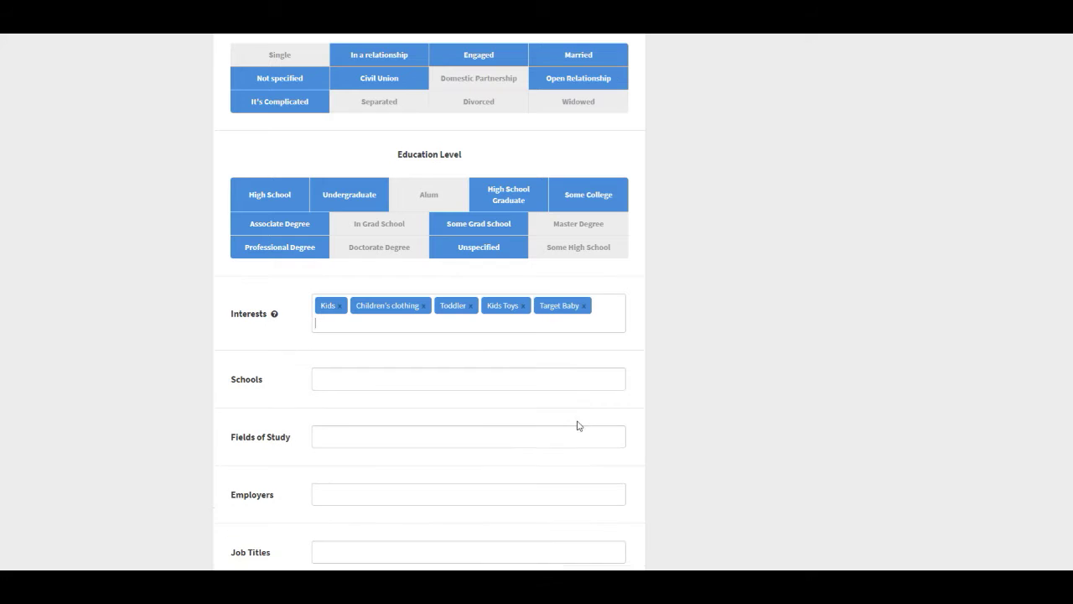
text(bubs)
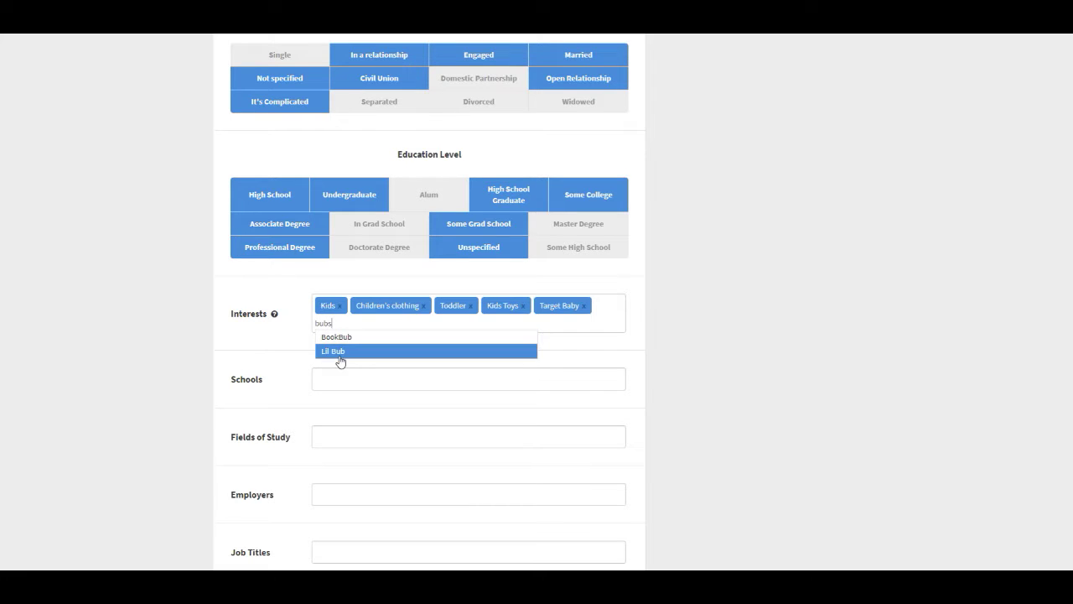
click(339, 352)
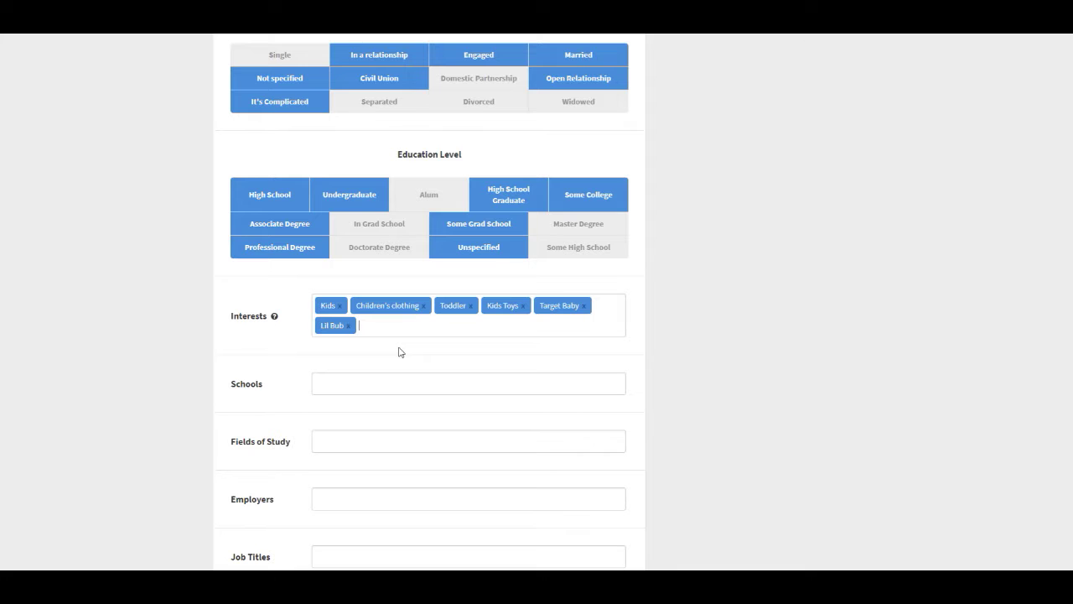
Set the Facebook Pixel to Audience Pixel and the custom event type to PURCHASE, and continue to Target Audience.
scroll(344, 317, down, 1)
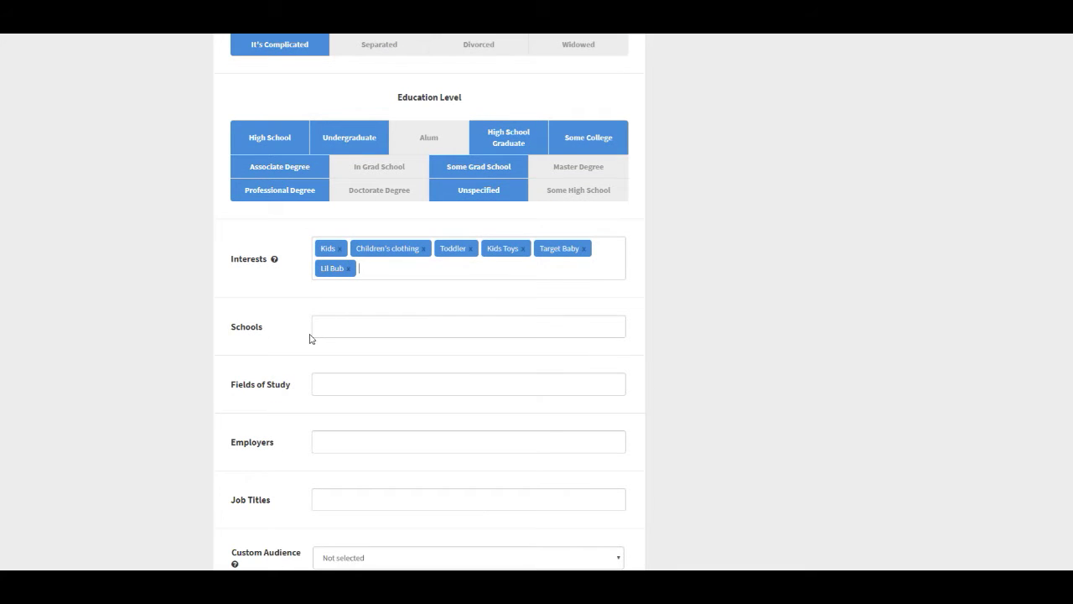
scroll(309, 338, down, 2)
scroll(351, 350, down, 1)
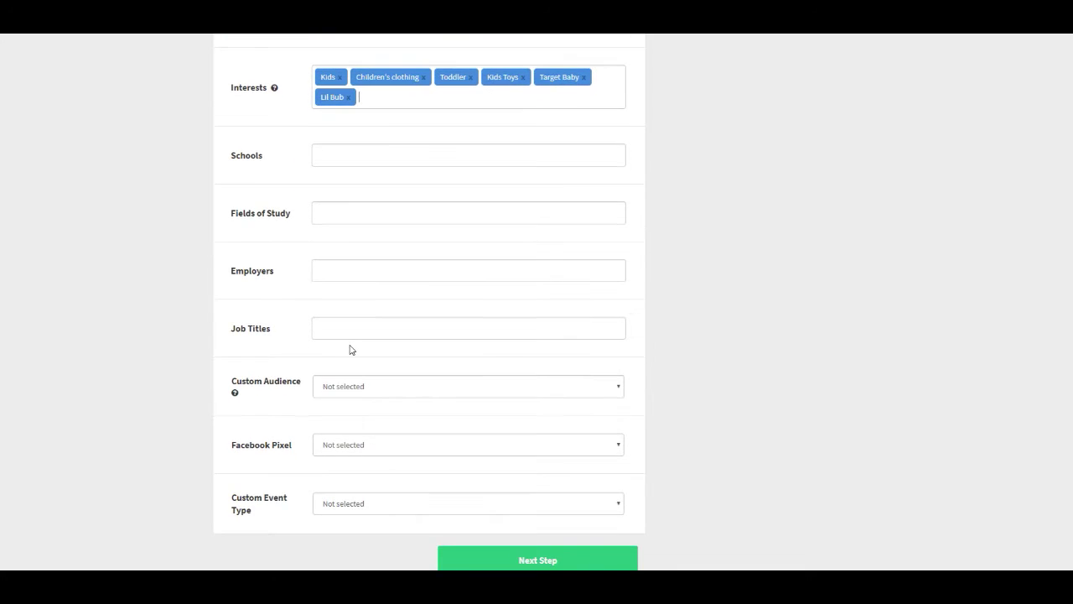
click(345, 443)
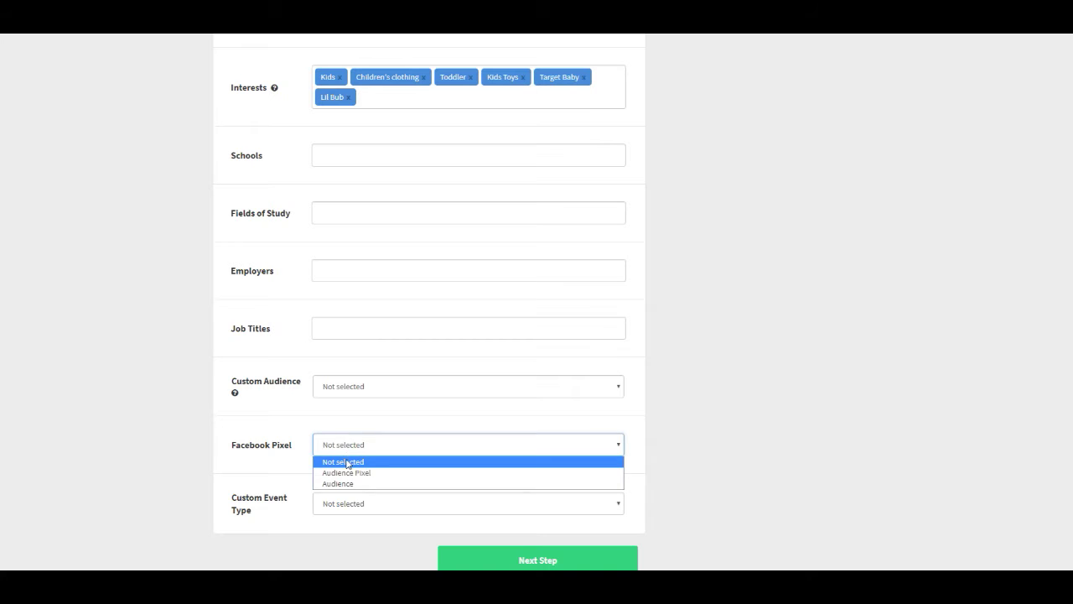
click(350, 475)
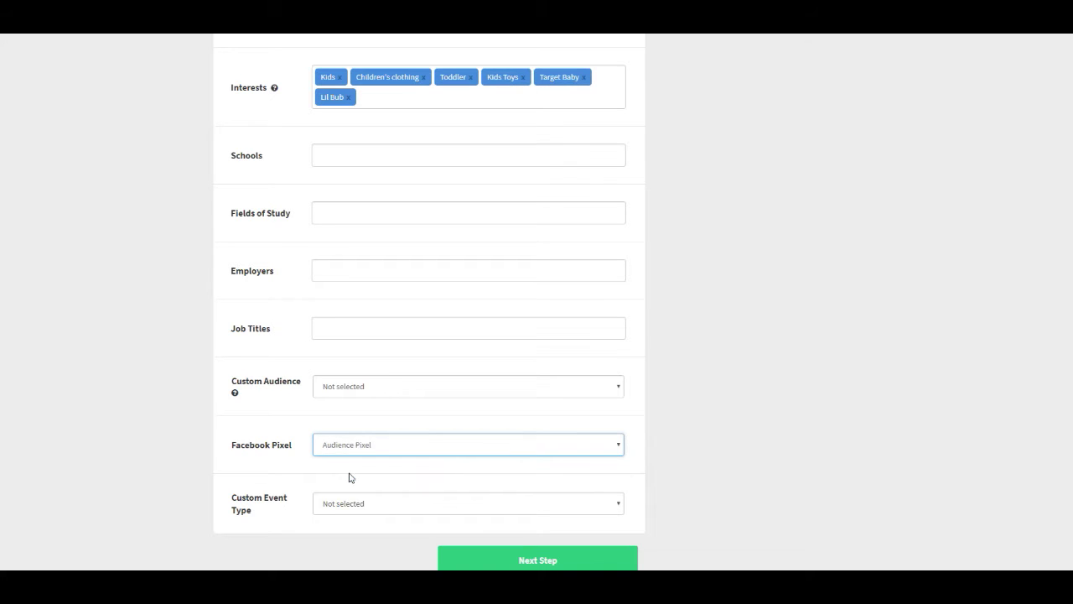
scroll(285, 390, down, 1)
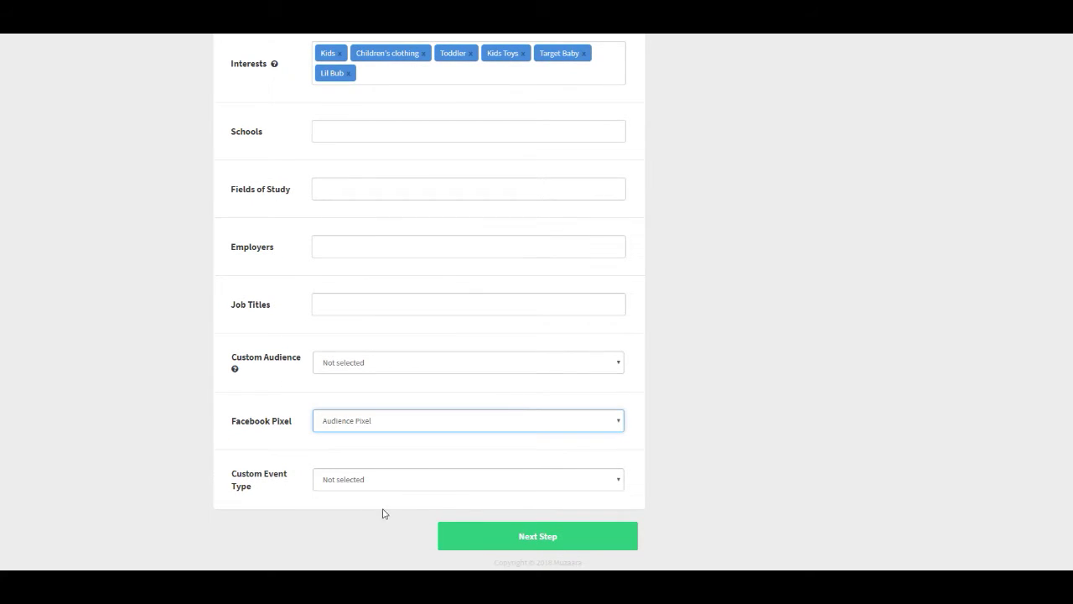
click(404, 480)
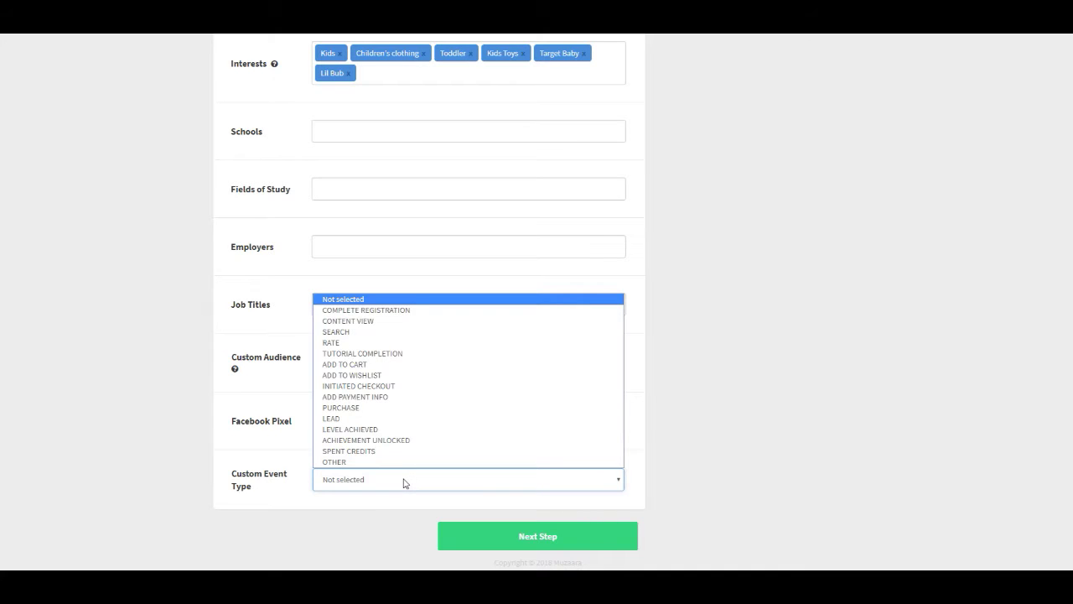
click(378, 408)
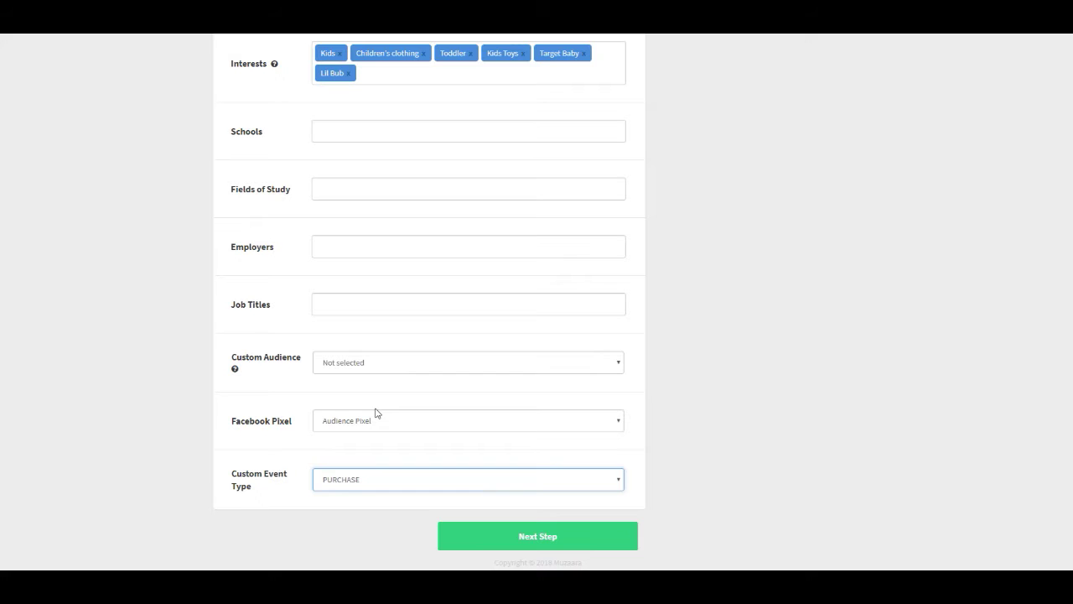
click(516, 535)
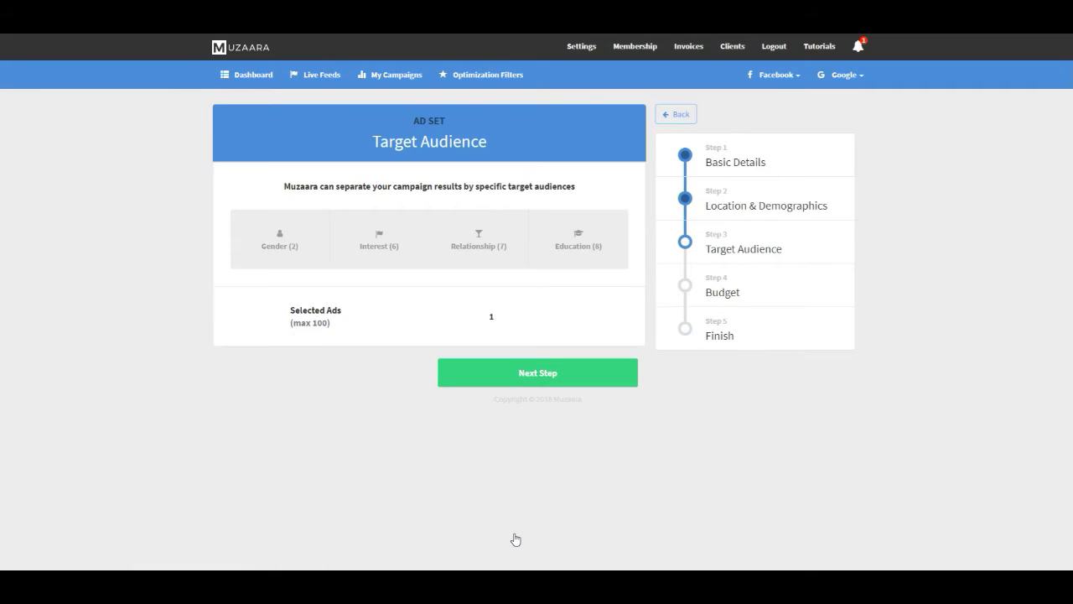
Separate the campaign results by Gender, Interest and Relationship, and continue to Budget.
click(280, 242)
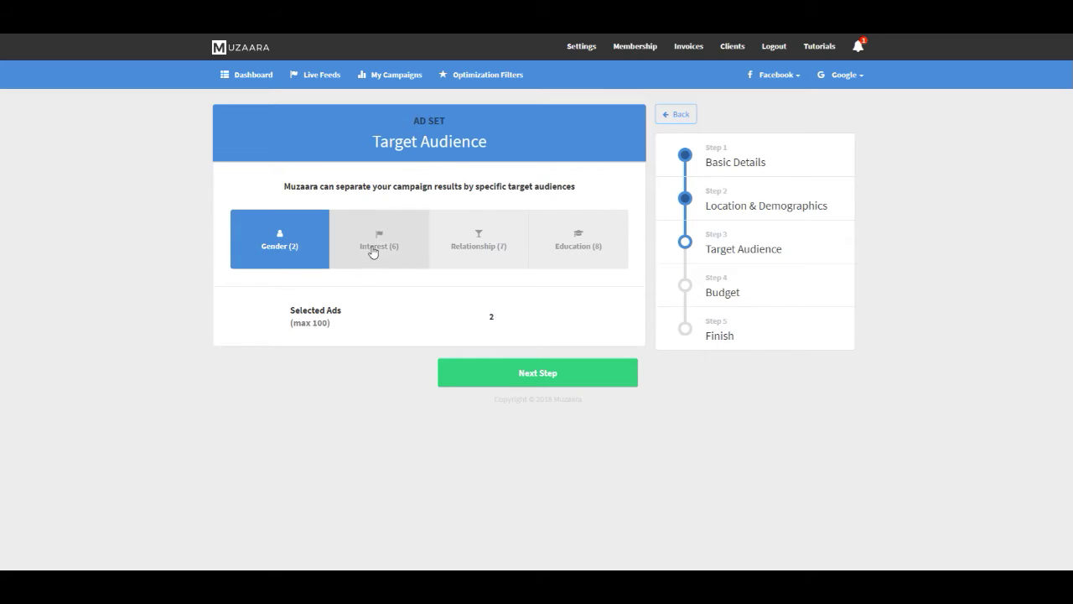
click(375, 245)
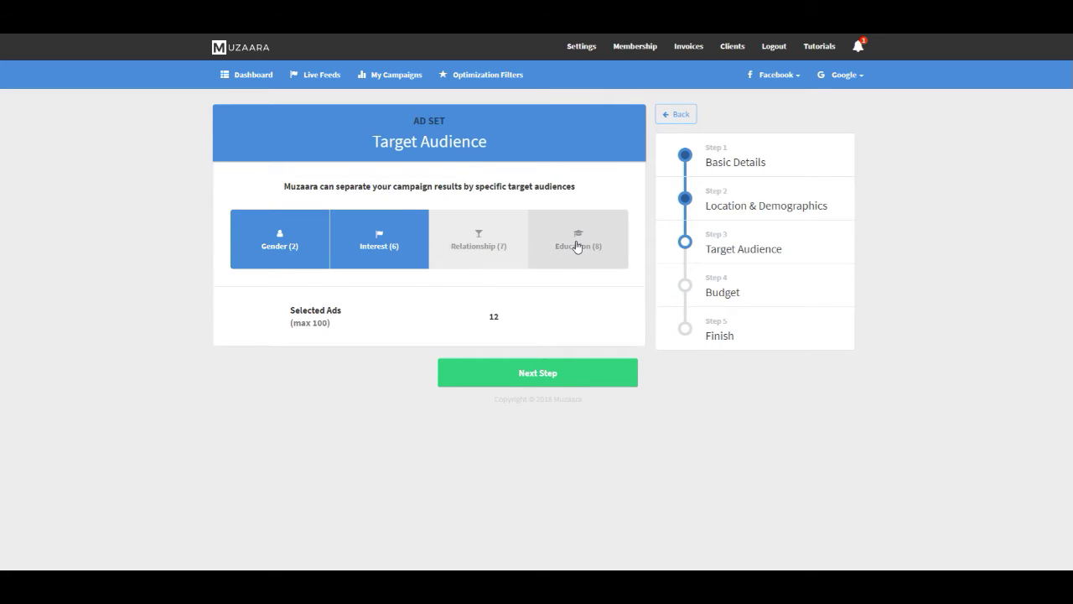
click(492, 244)
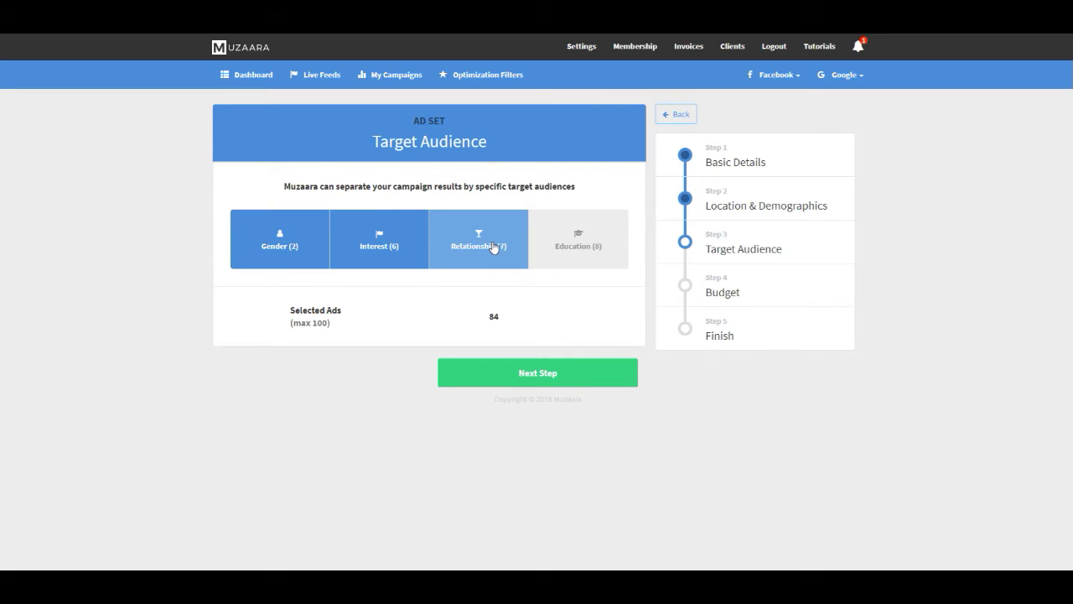
click(532, 376)
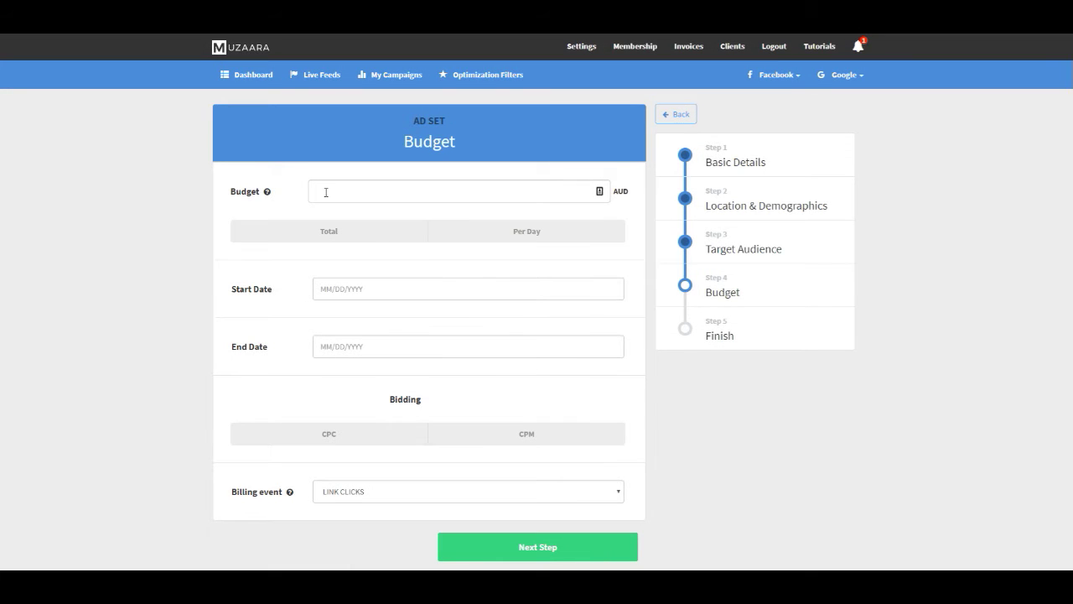
Set a budget of 10.00 AUD per day, running from 06/05/2018 to 06/30/2018.
click(325, 192)
text(10.00)
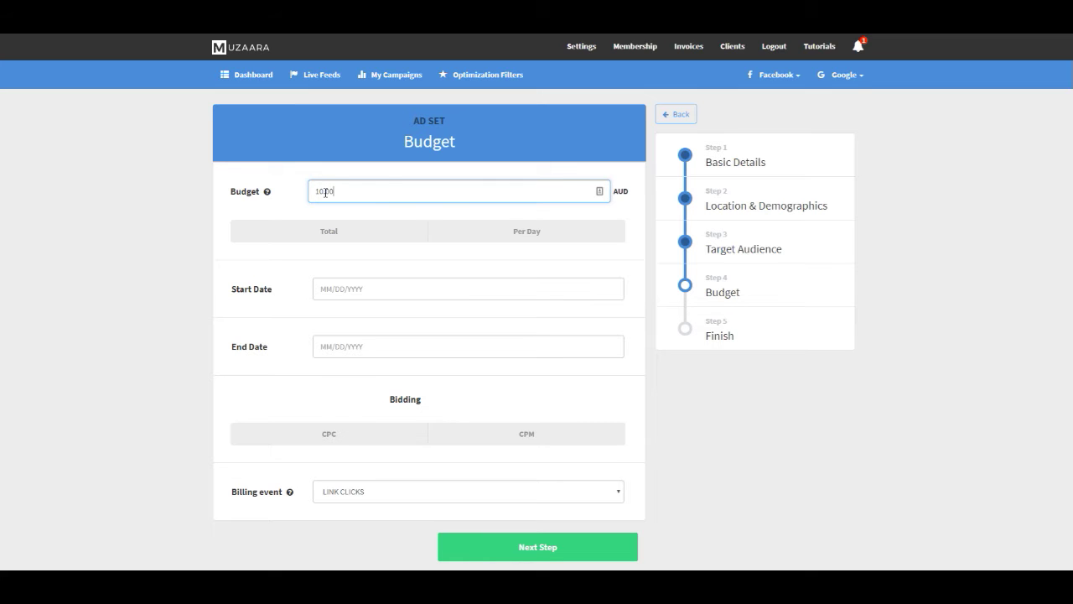
click(527, 240)
click(356, 289)
click(366, 368)
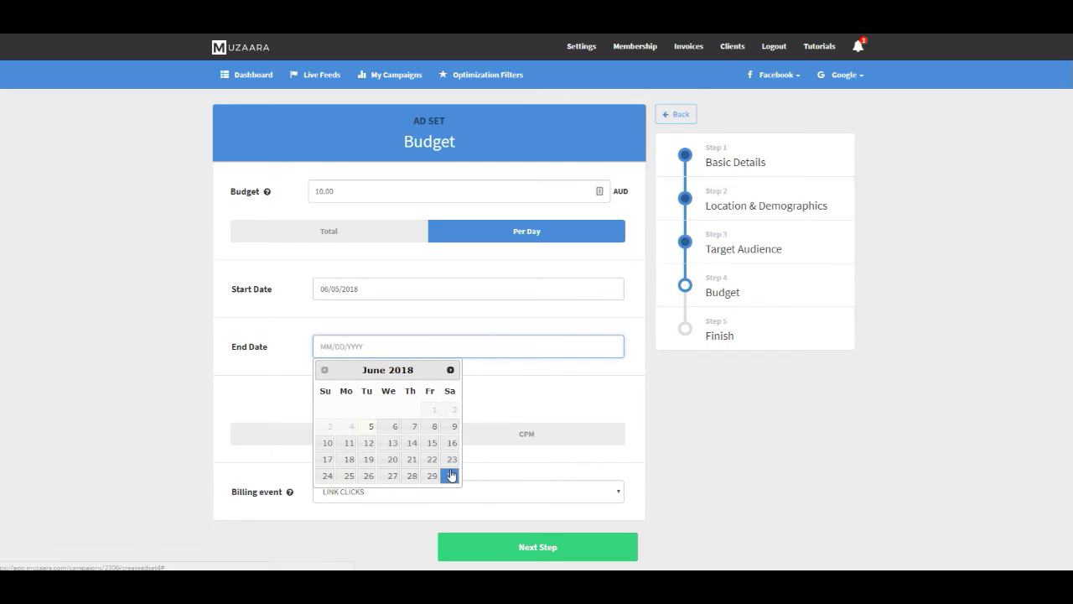
click(451, 475)
Choose CPC bidding with LINK CLICKS as the billing event, complete the ad set and publish the campaign on Facebook.
click(350, 434)
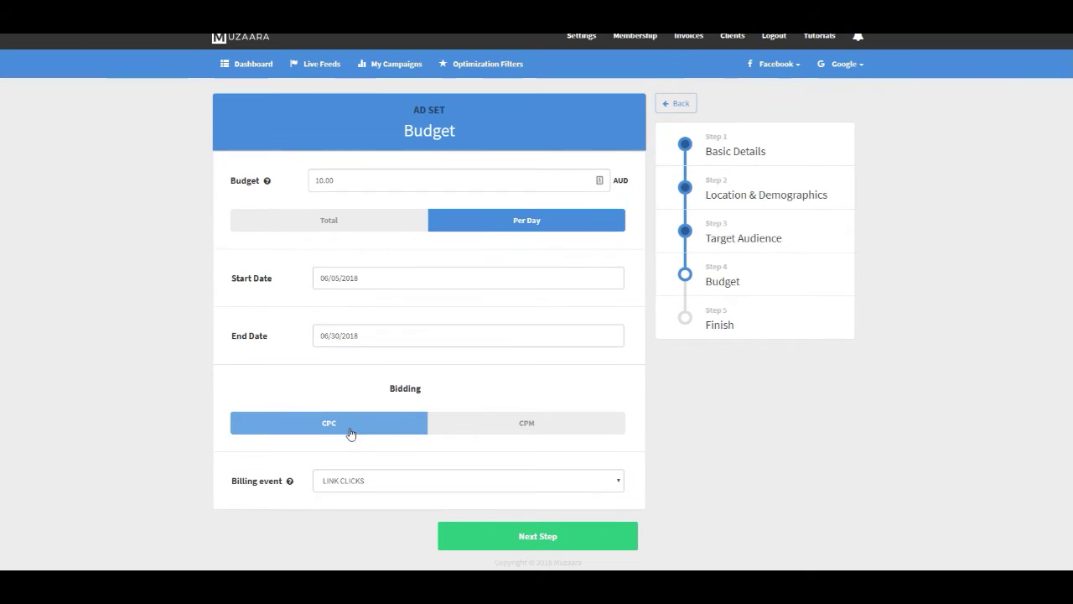
click(357, 484)
click(350, 500)
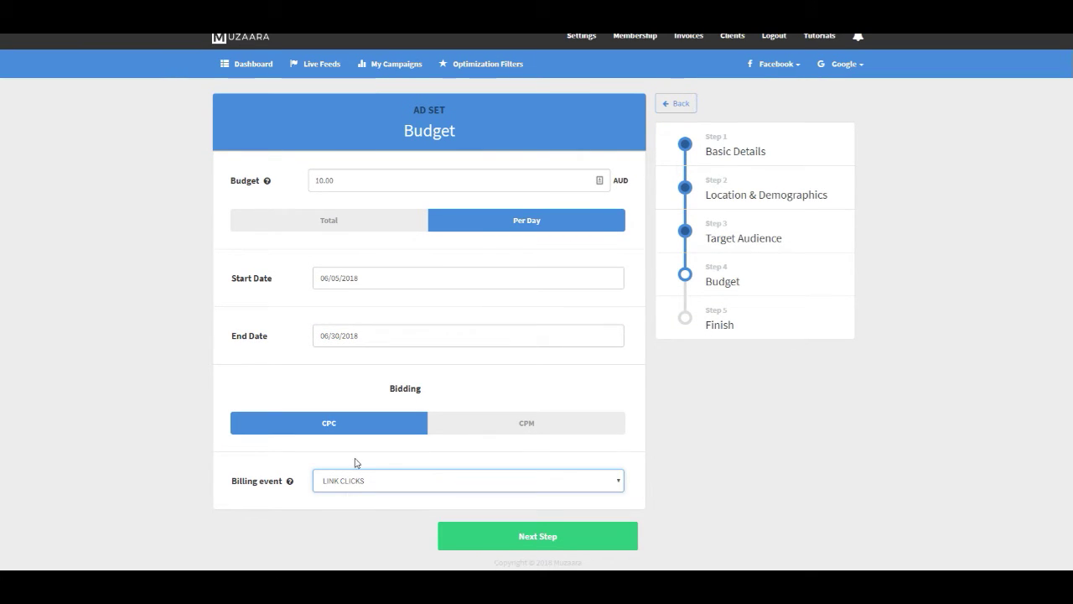
click(545, 537)
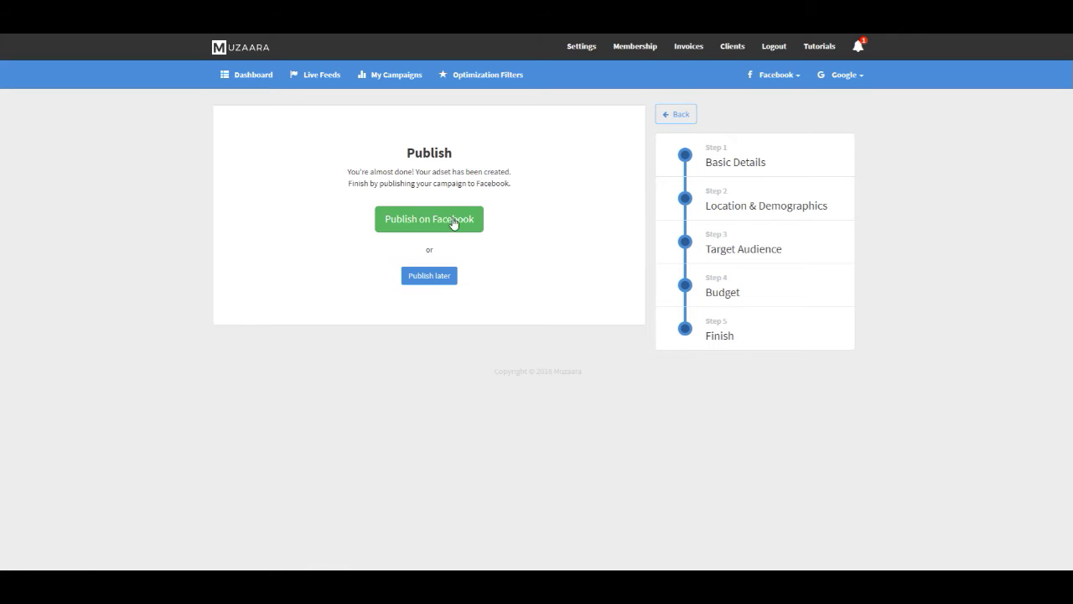
click(453, 222)
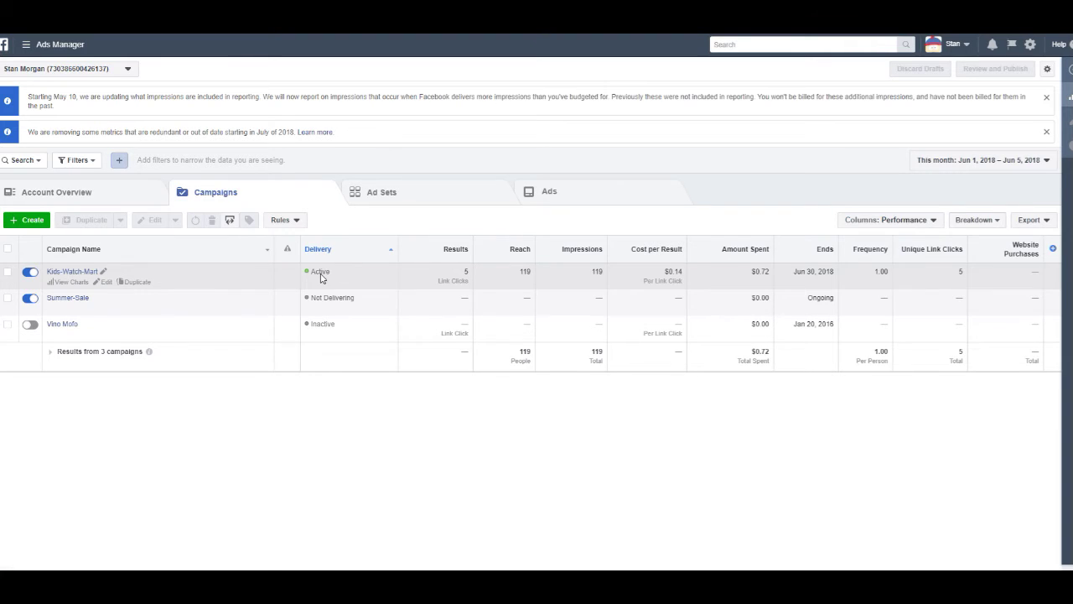
In Facebook Ads Manager, open the Kids-Watch-Mart Dynamic Ad Group ad for editing and preview it in the Facebook Desktop News Feed.
click(64, 273)
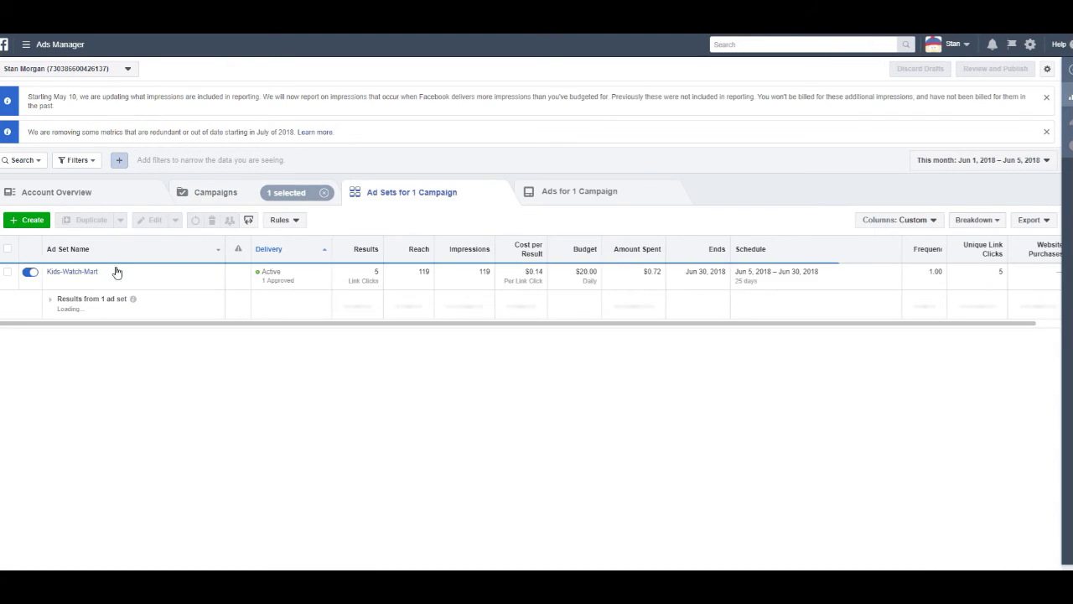
click(74, 272)
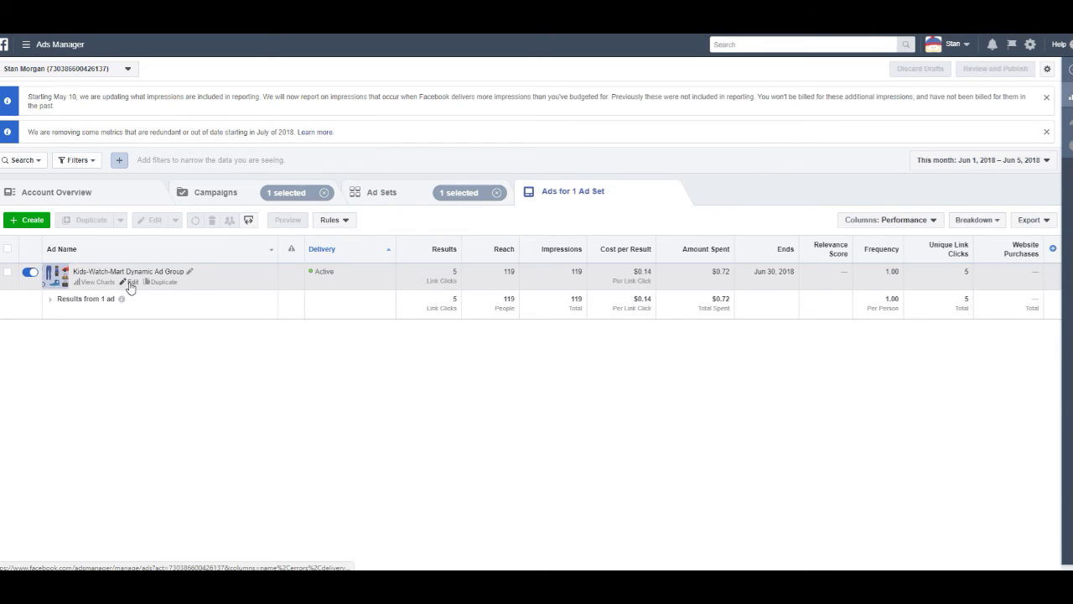
click(264, 285)
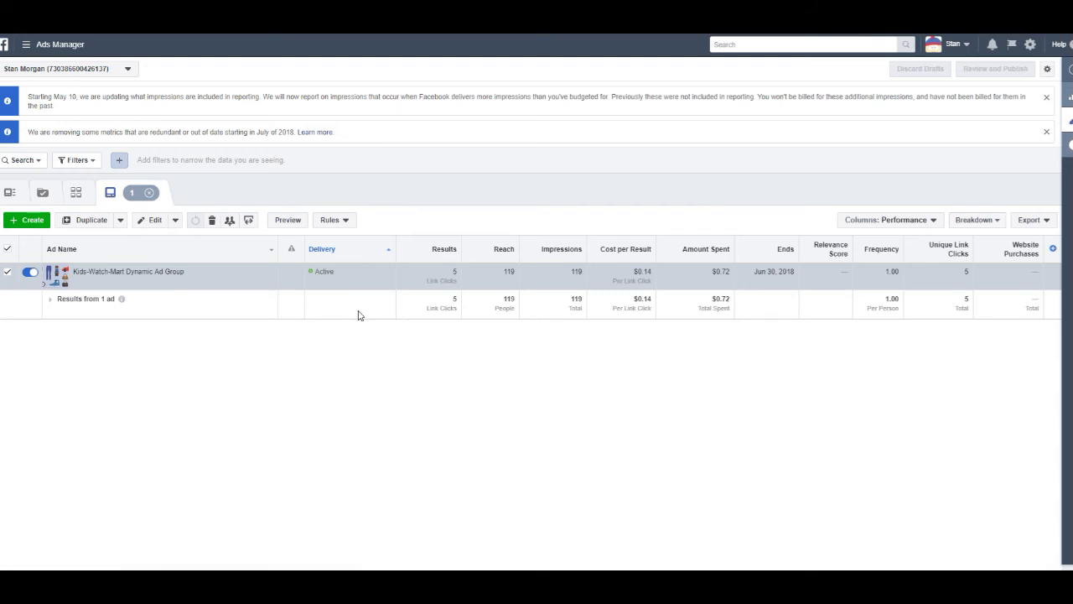
click(131, 283)
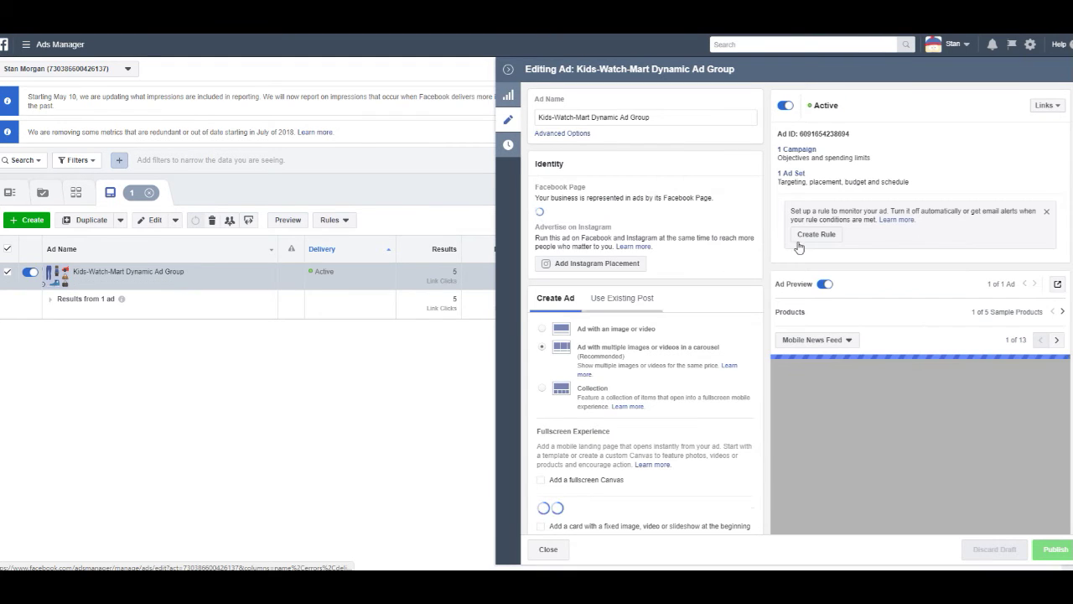
click(1057, 285)
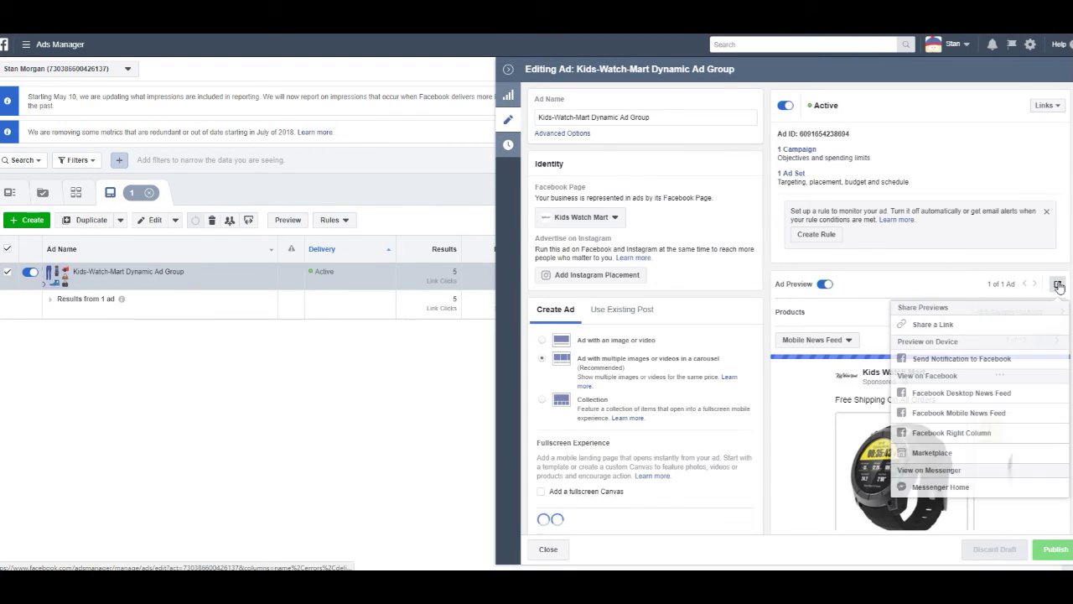
click(946, 394)
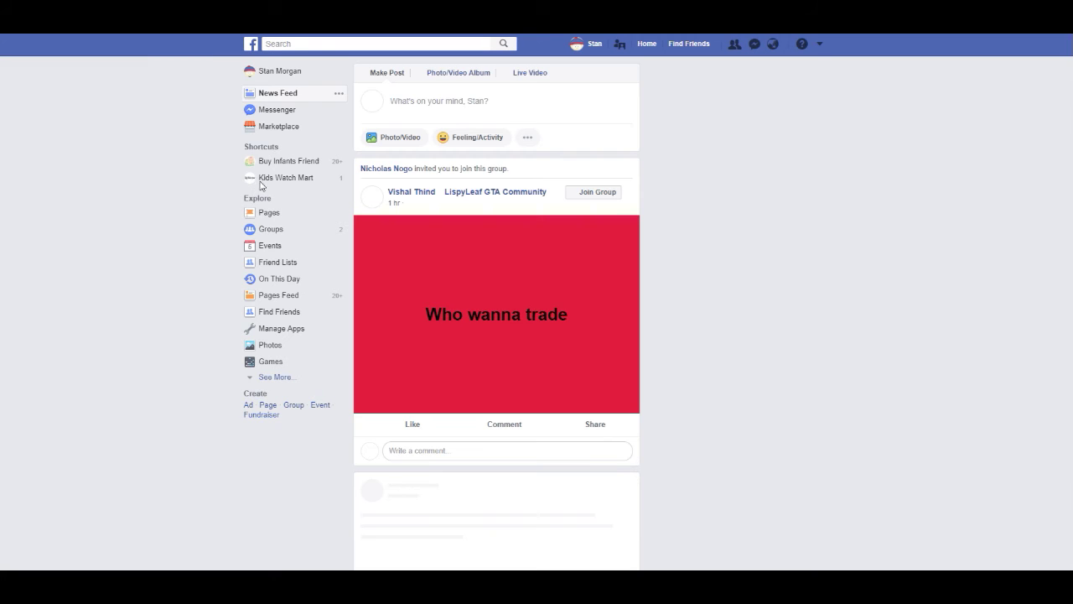
Find the sponsored Kids Watch Mart ad in the News Feed and browse its product carousel through to the final store card.
scroll(595, 203, down, 3)
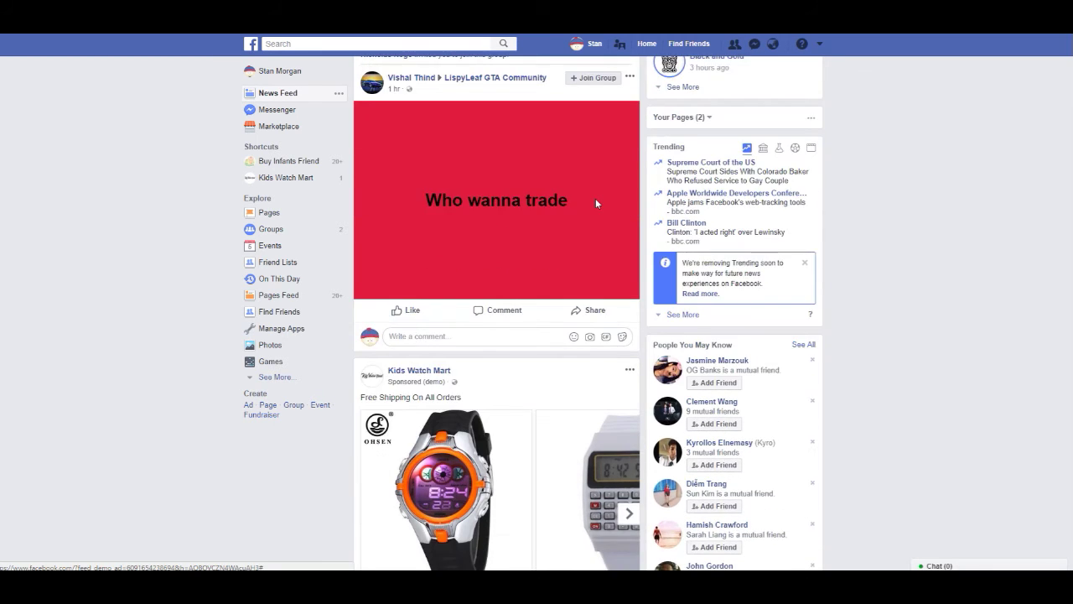
scroll(596, 204, down, 3)
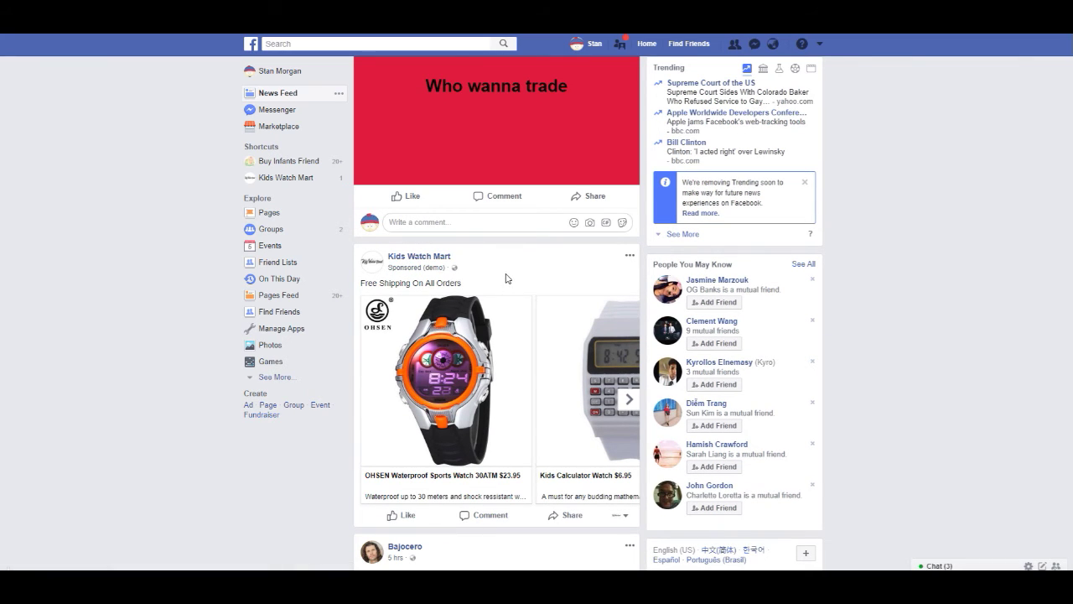
scroll(508, 277, down, 3)
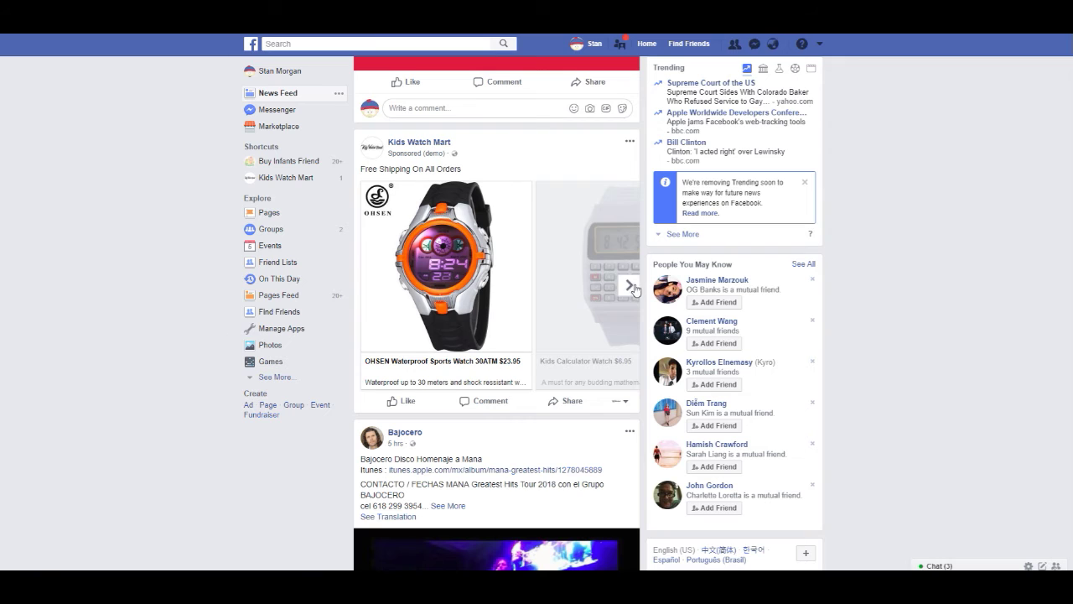
click(632, 289)
click(630, 287)
click(630, 288)
click(630, 288)
click(630, 288)
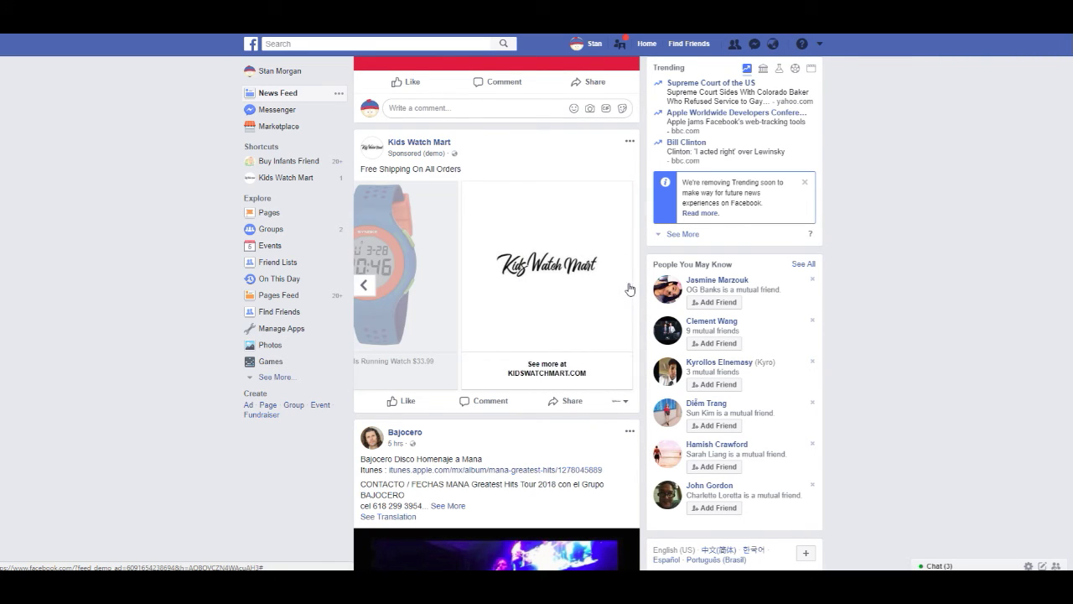
Open the store website from the ad's final KIDSWATCHMART.COM card and look over the landing page.
click(553, 268)
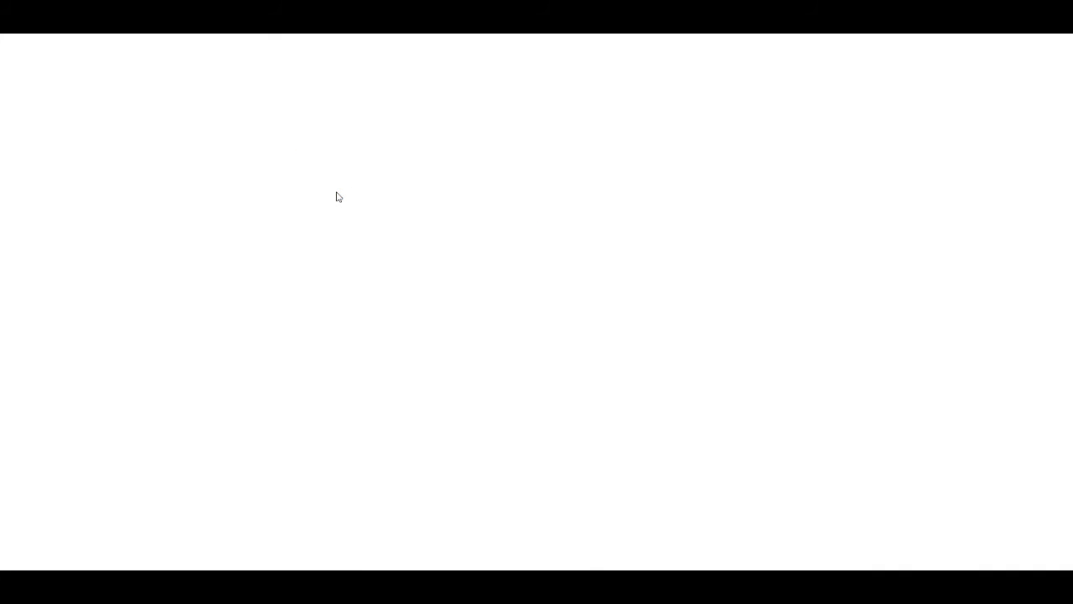
scroll(584, 233, down, 3)
scroll(585, 233, up, 3)
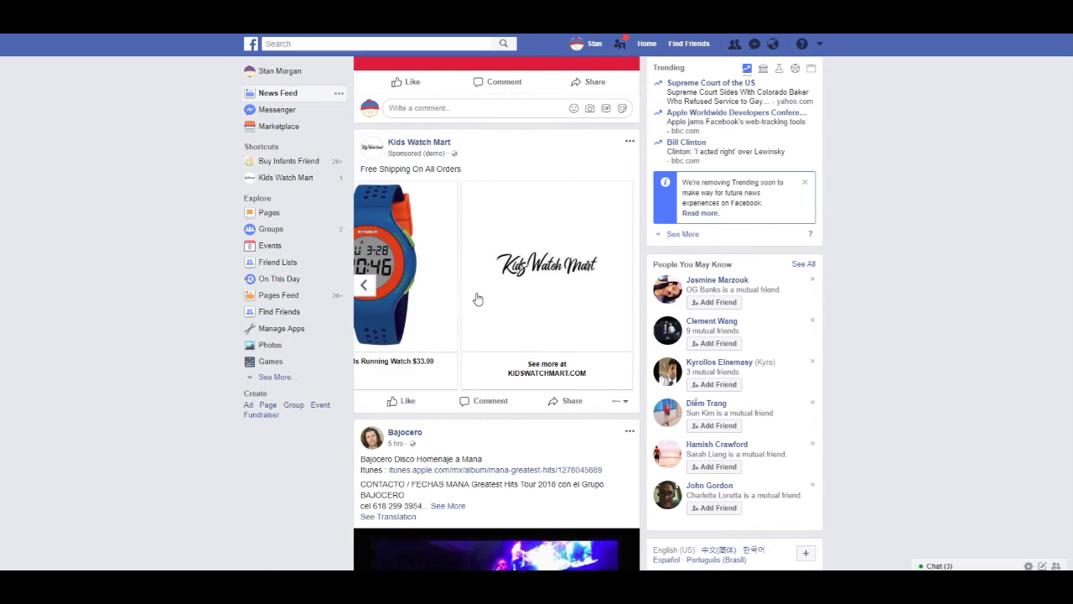
Return to the LEMFO LF18 Smart Watch Phone card in the ad's carousel and open its product page in the store.
click(363, 287)
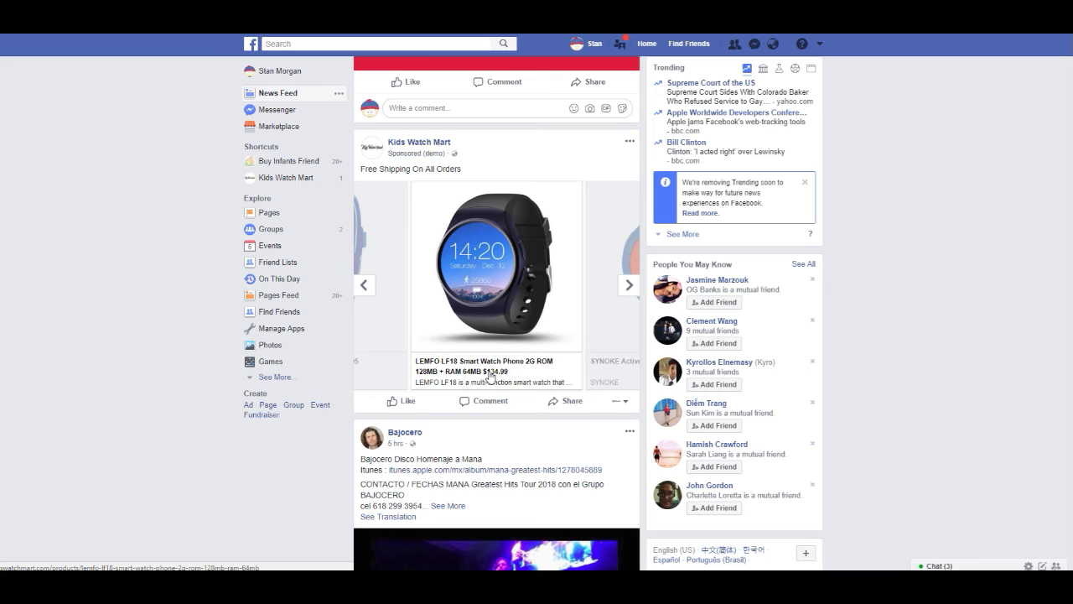
click(484, 294)
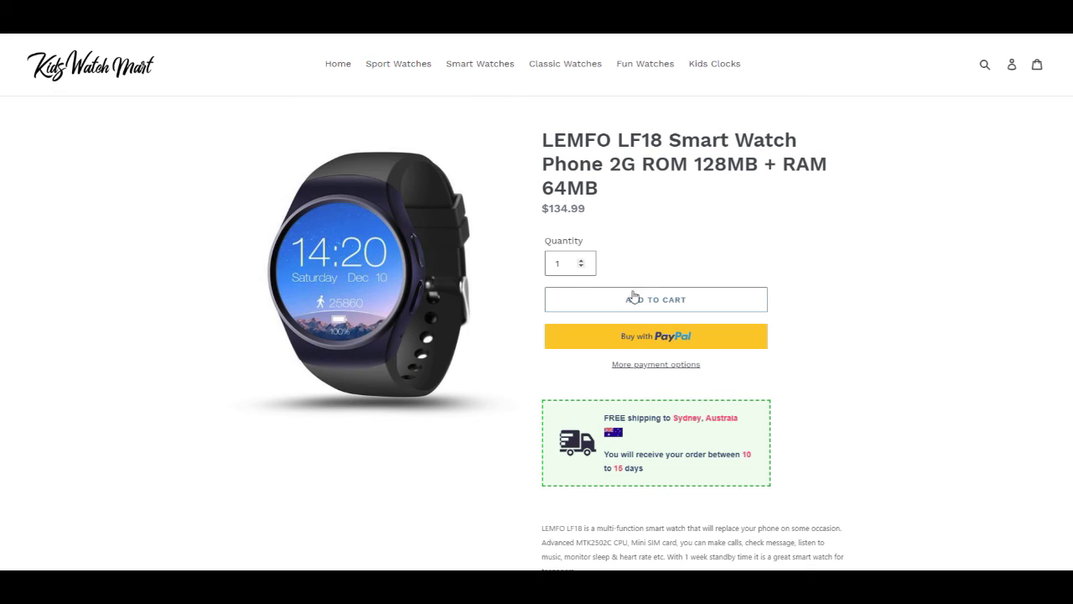
mouse_move(329, 211)
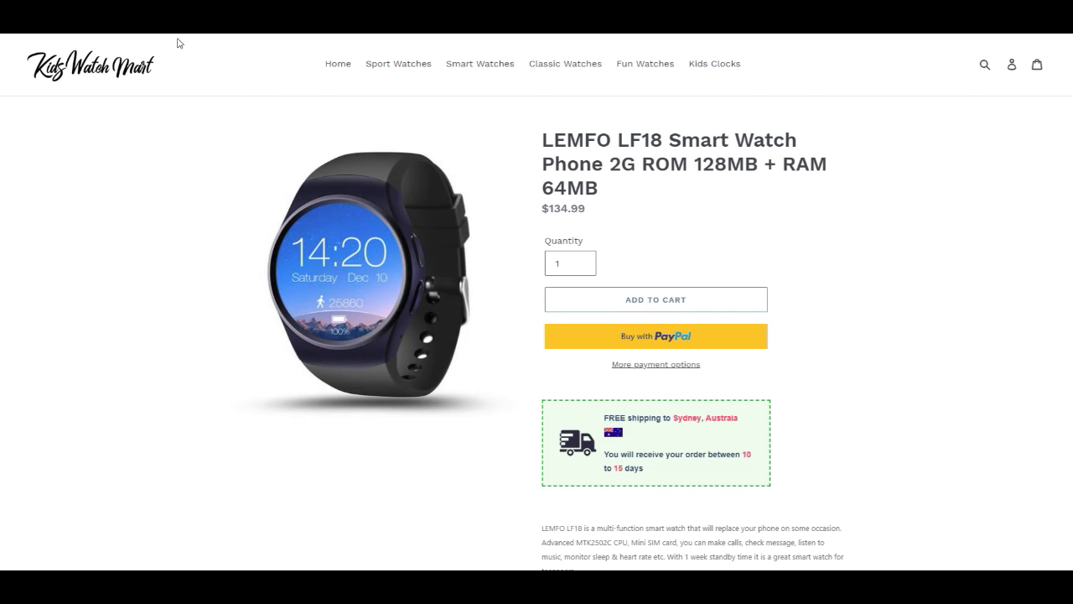